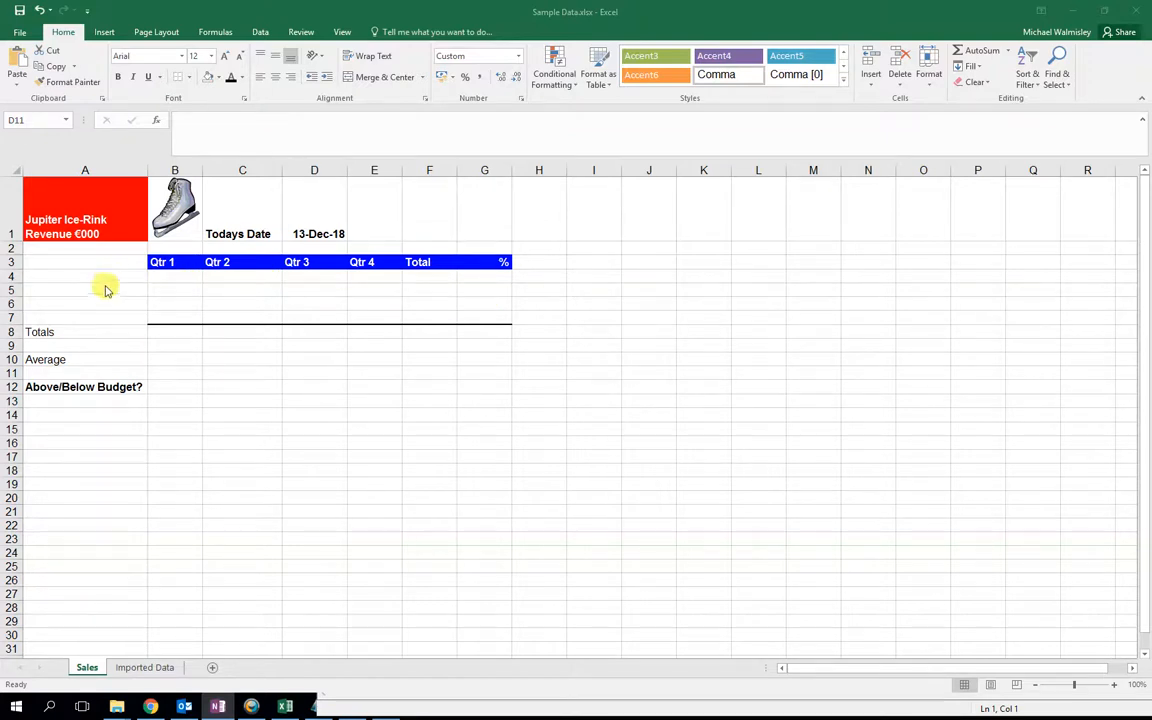
Copy the range A1:F4 from the Imported Data sheet and paste it into the Sales sheet starting at cell A4
left_click(136, 668)
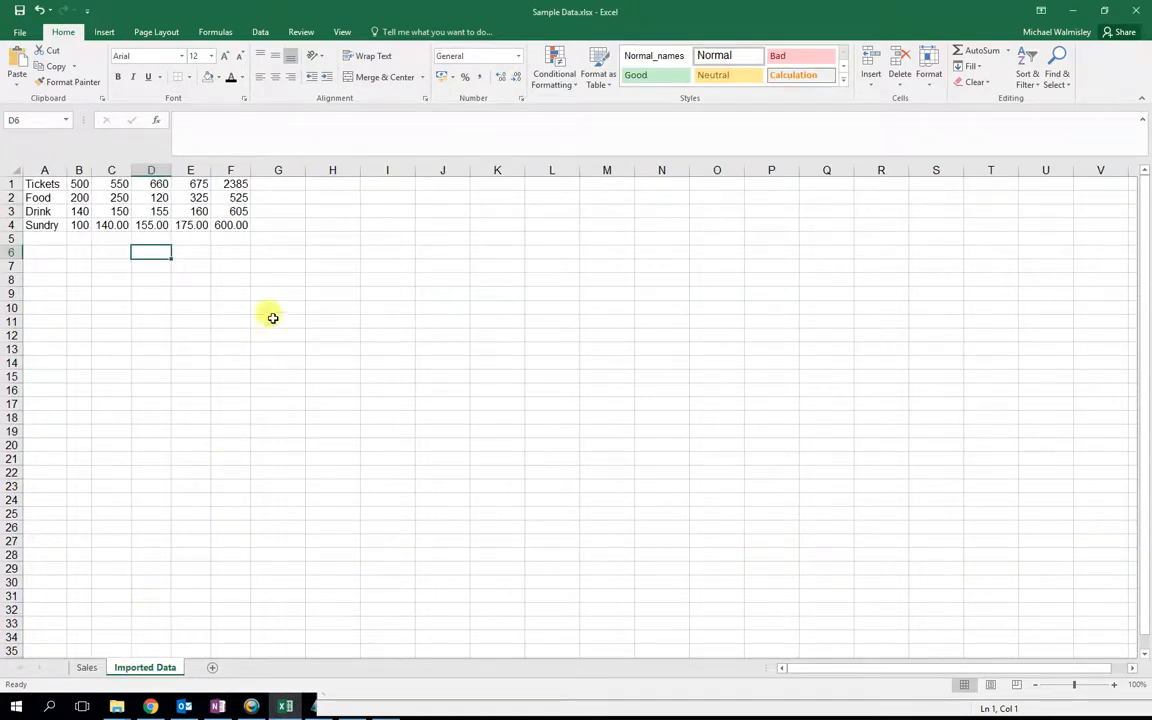
left_click_drag(241, 226, 40, 186)
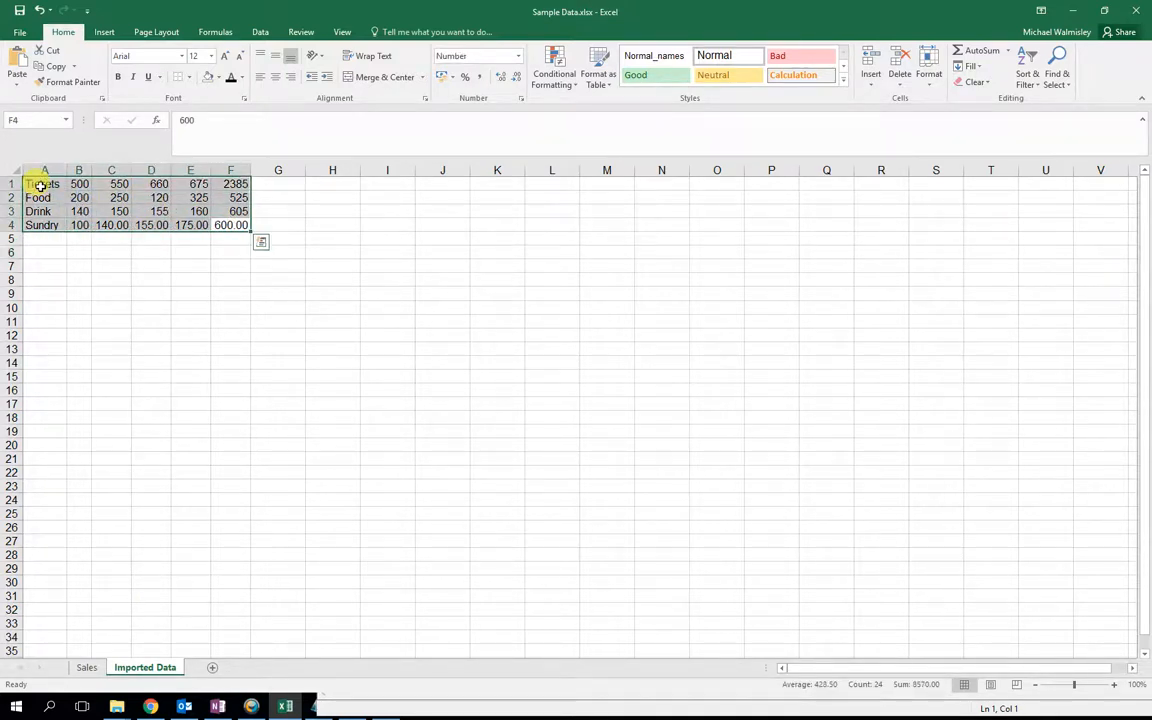
right_click(42, 186)
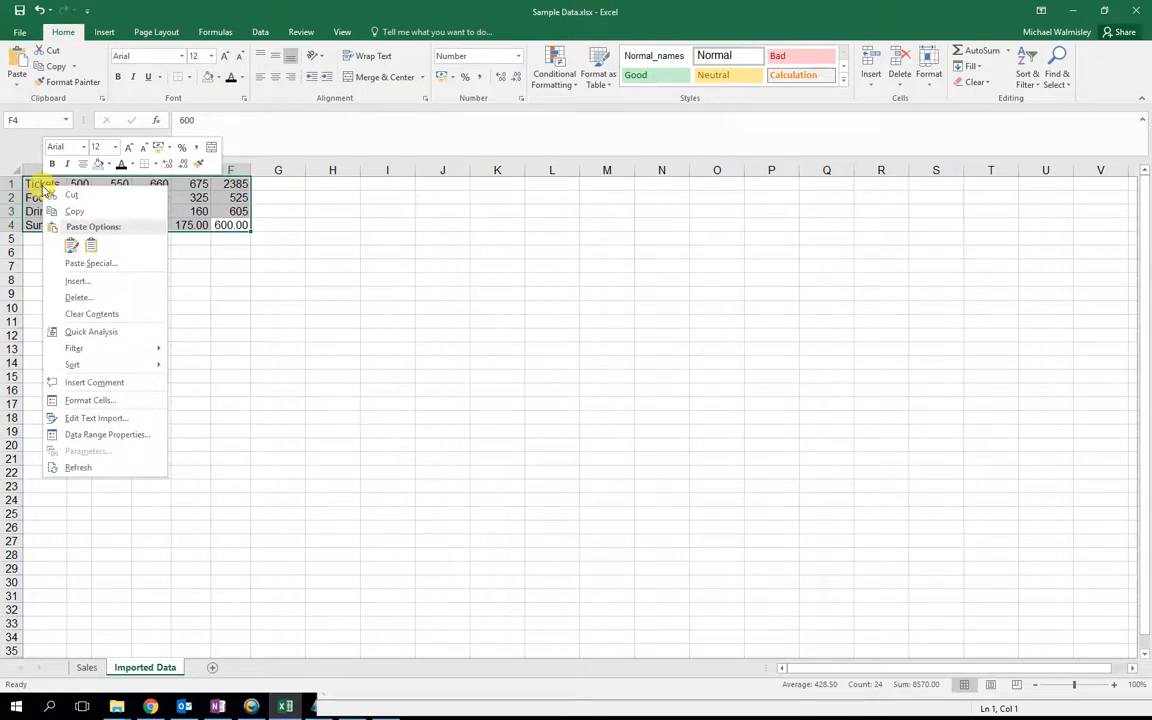
left_click(76, 214)
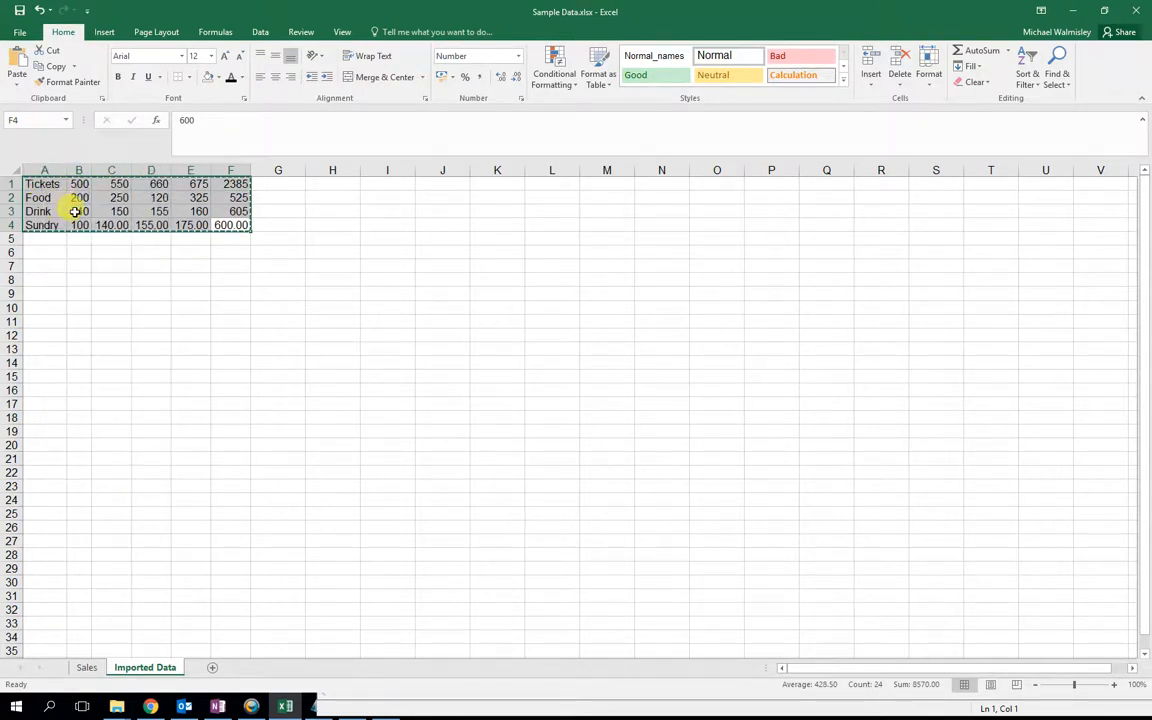
left_click(87, 667)
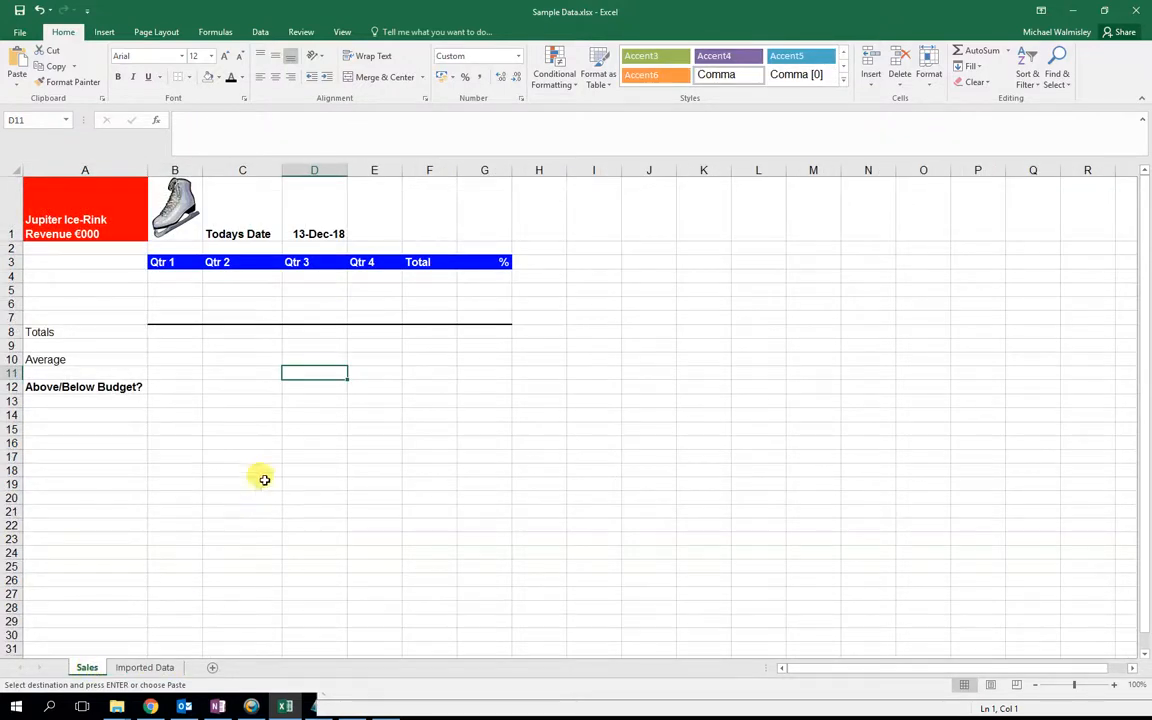
left_click(57, 274)
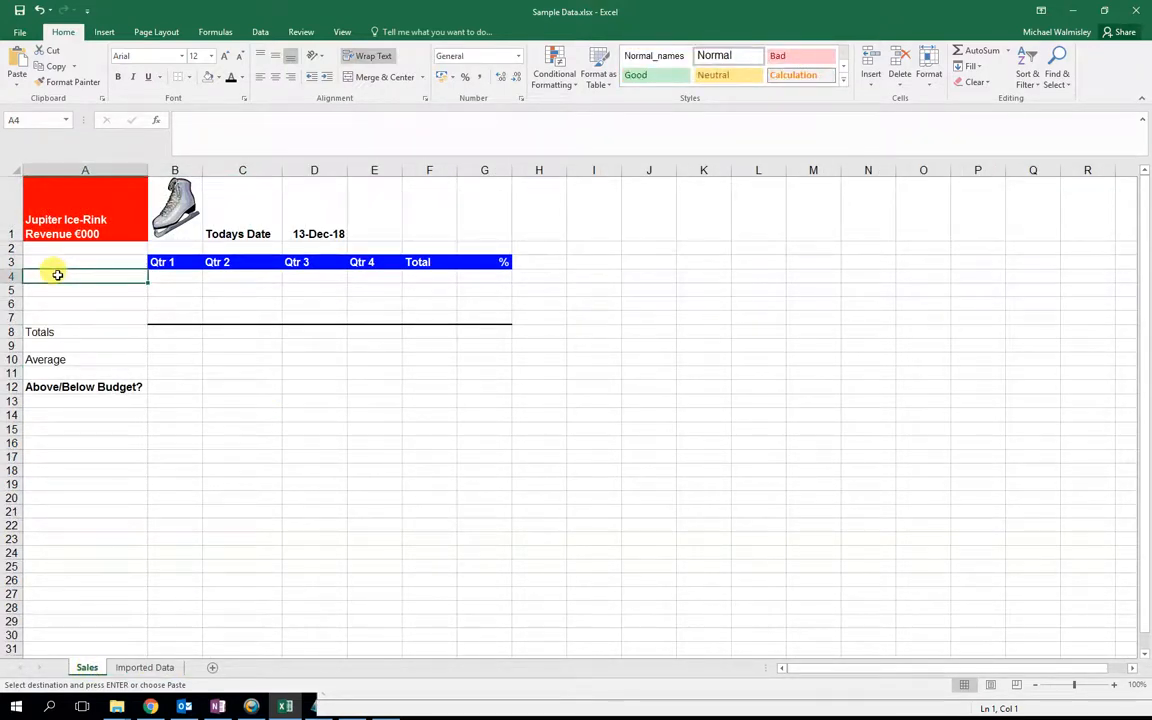
right_click(58, 276)
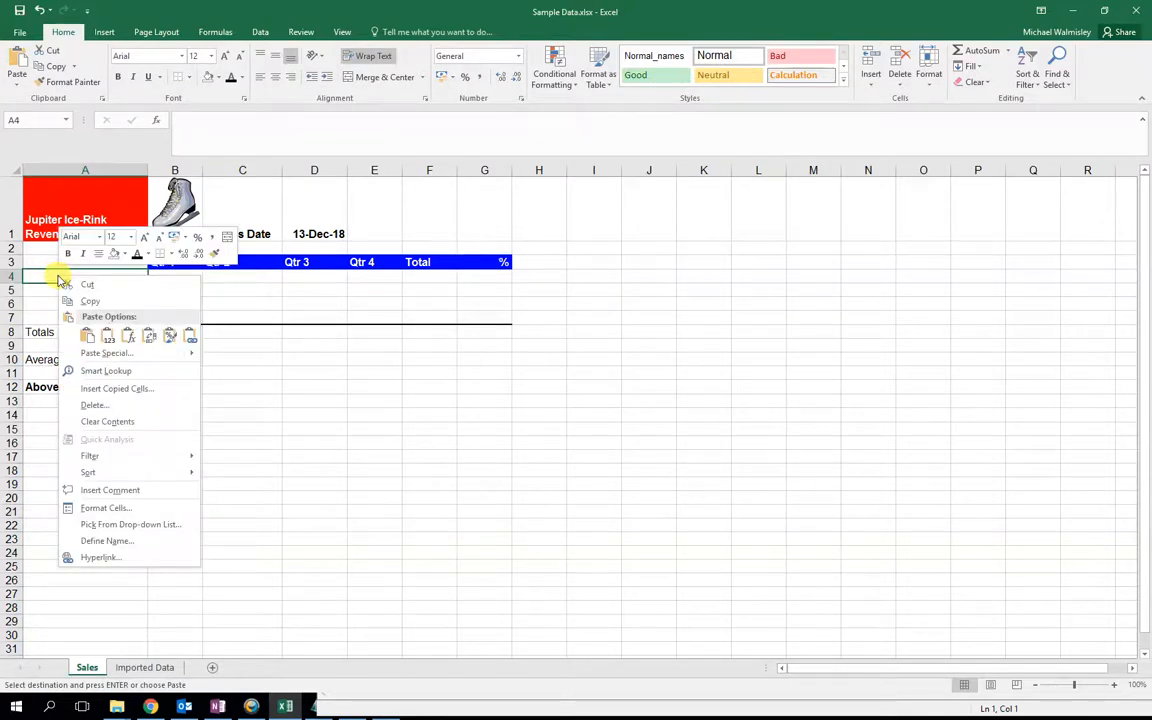
left_click(87, 339)
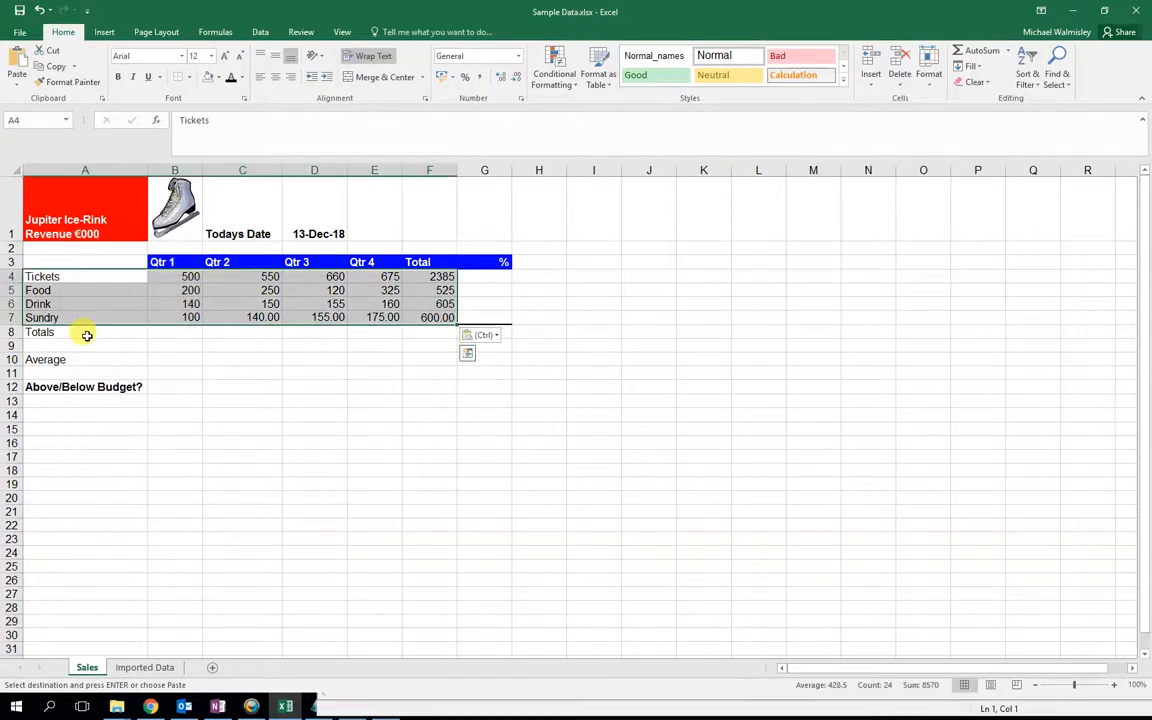
left_click(185, 290)
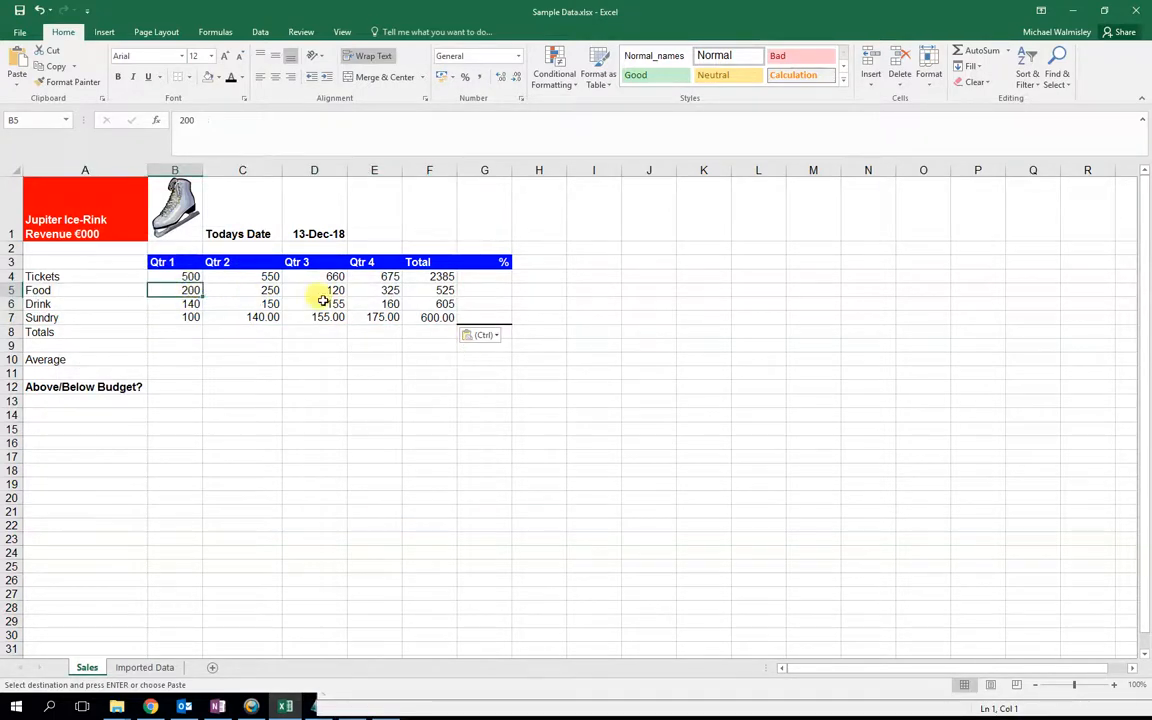
left_click(417, 293)
left_click(238, 291)
left_click(177, 299)
left_click(118, 301)
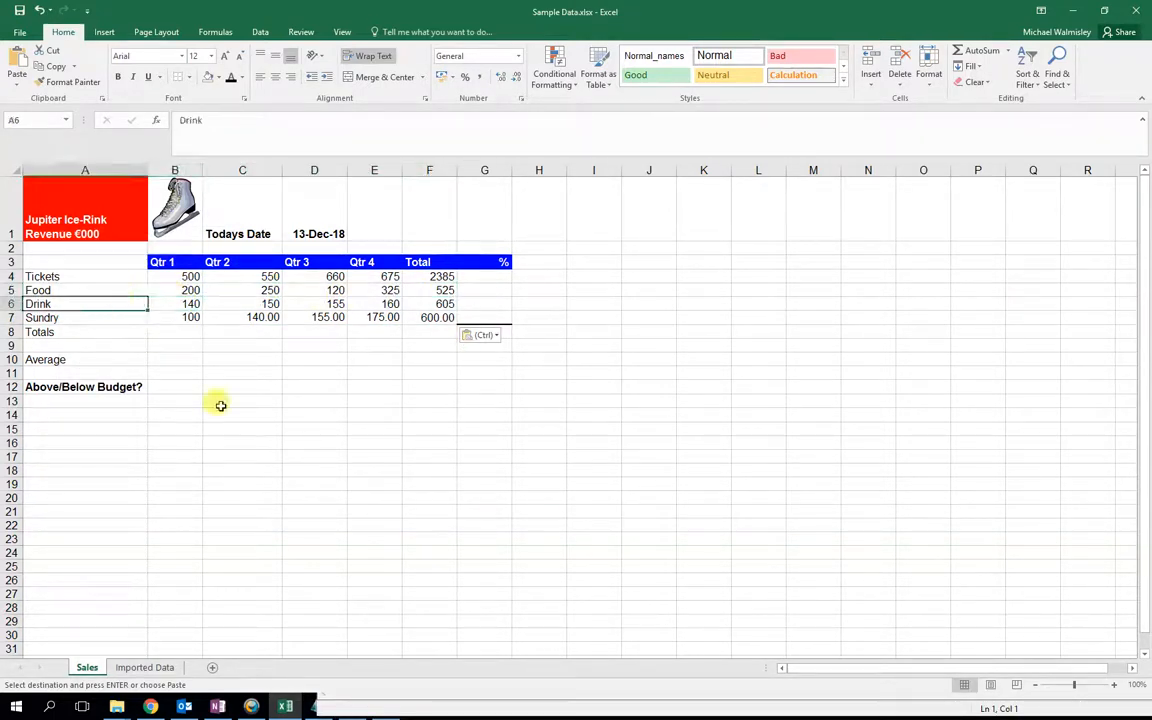
left_click(213, 455)
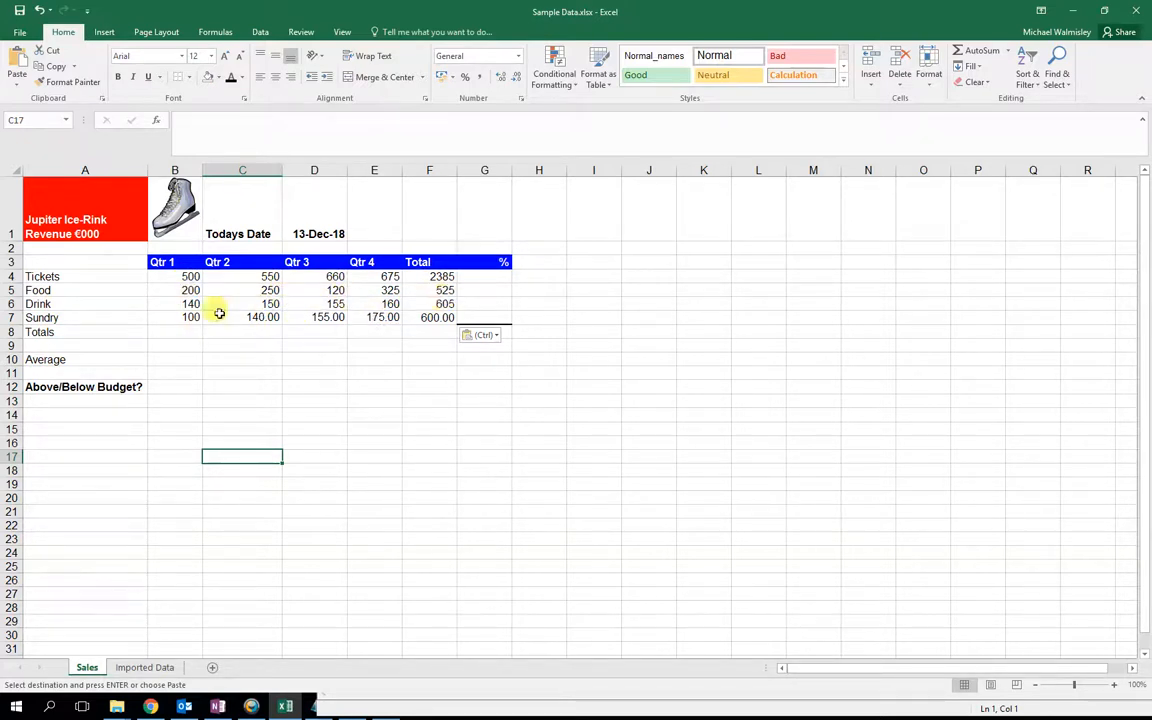
Replace the Totals label in A8 with "highest" and enter "Lowest" in A9
left_click(57, 330)
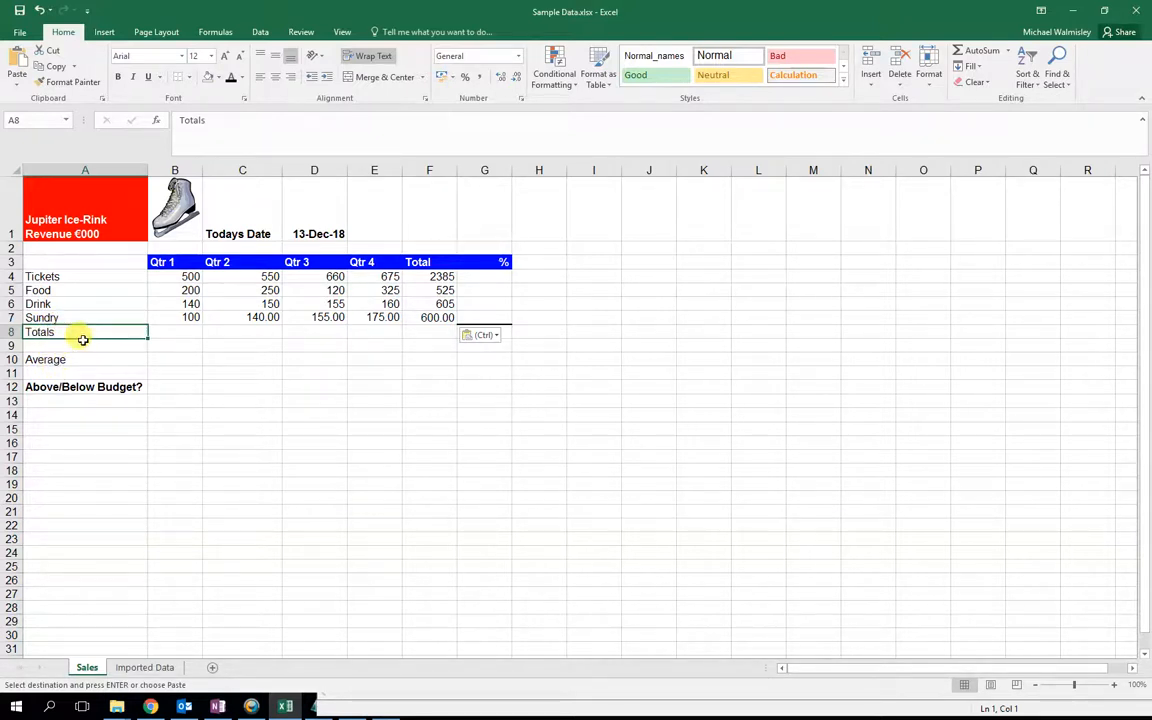
type("highest")
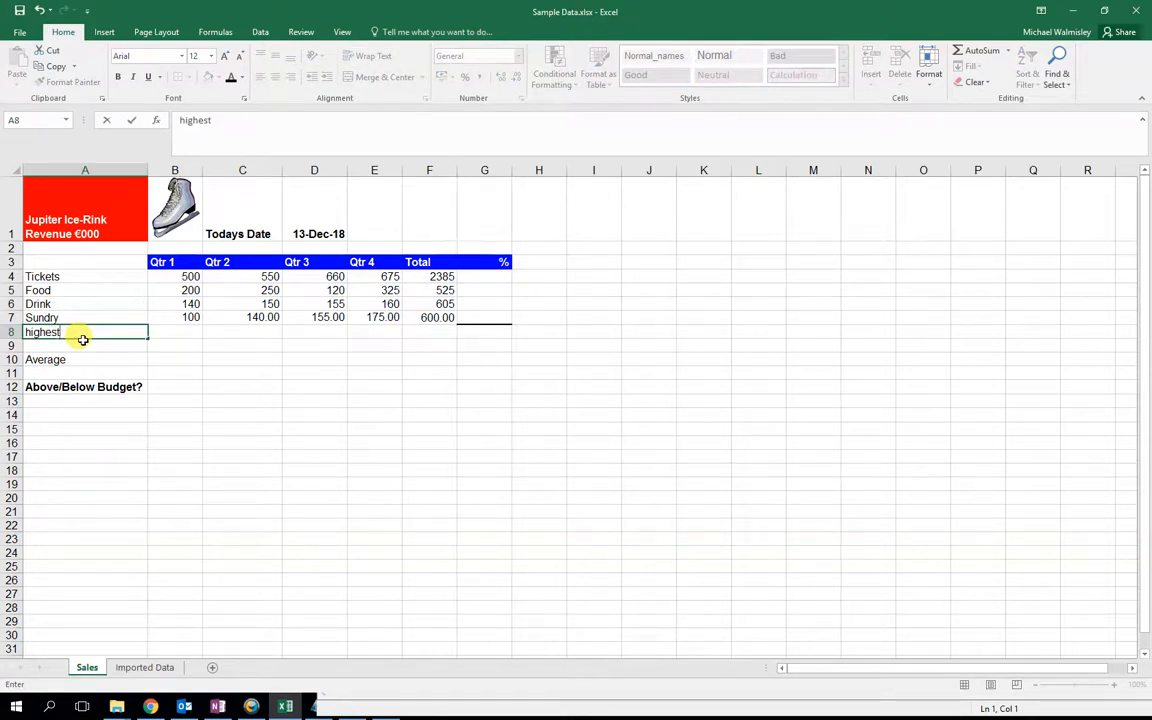
key("Return")
type("Lowest")
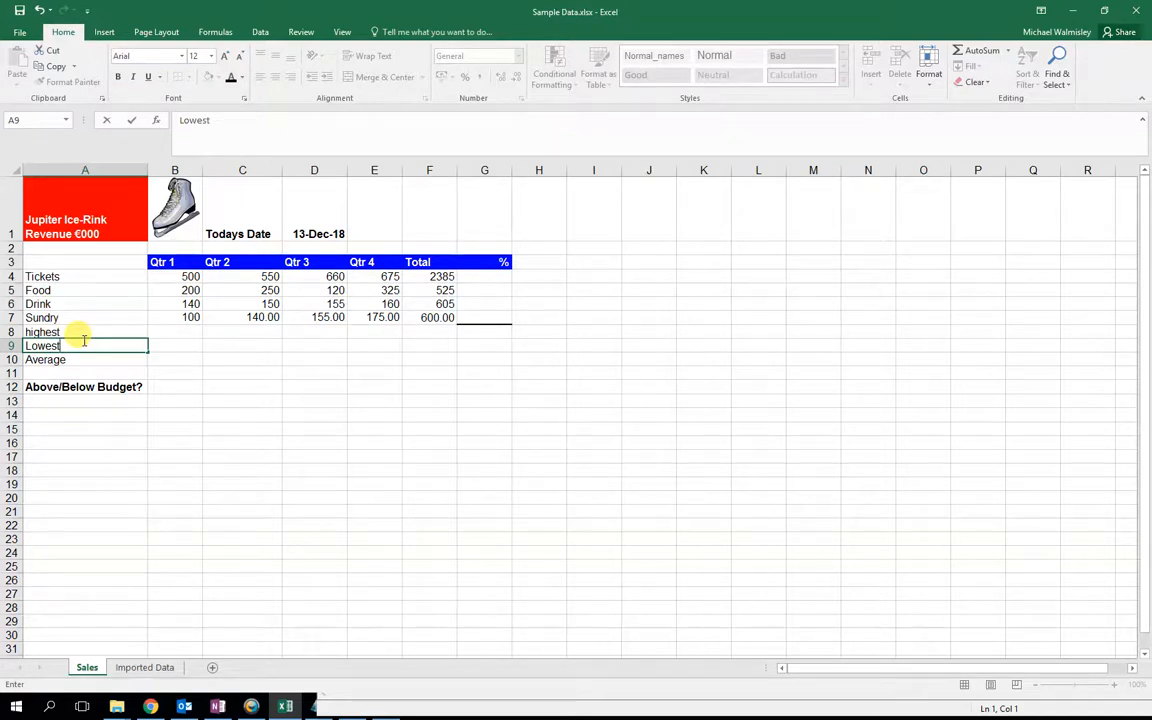
key("Return")
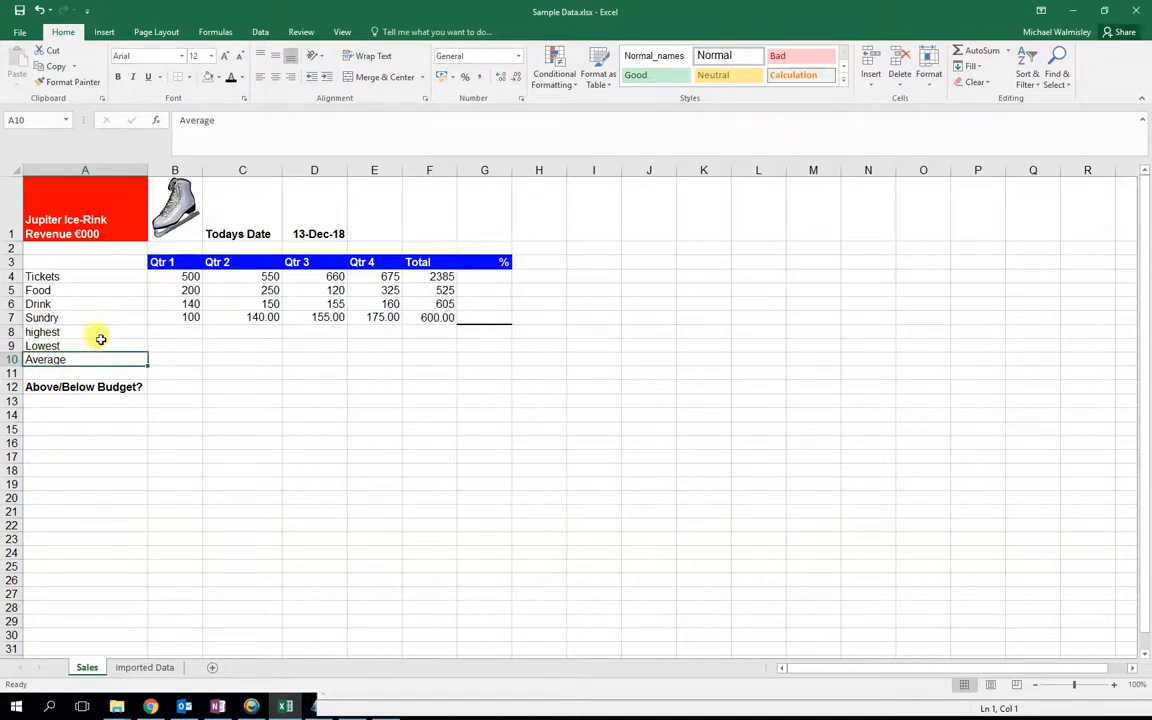
Capitalise the first letter of the label in A8 so that it reads "Highest"
left_click(35, 332)
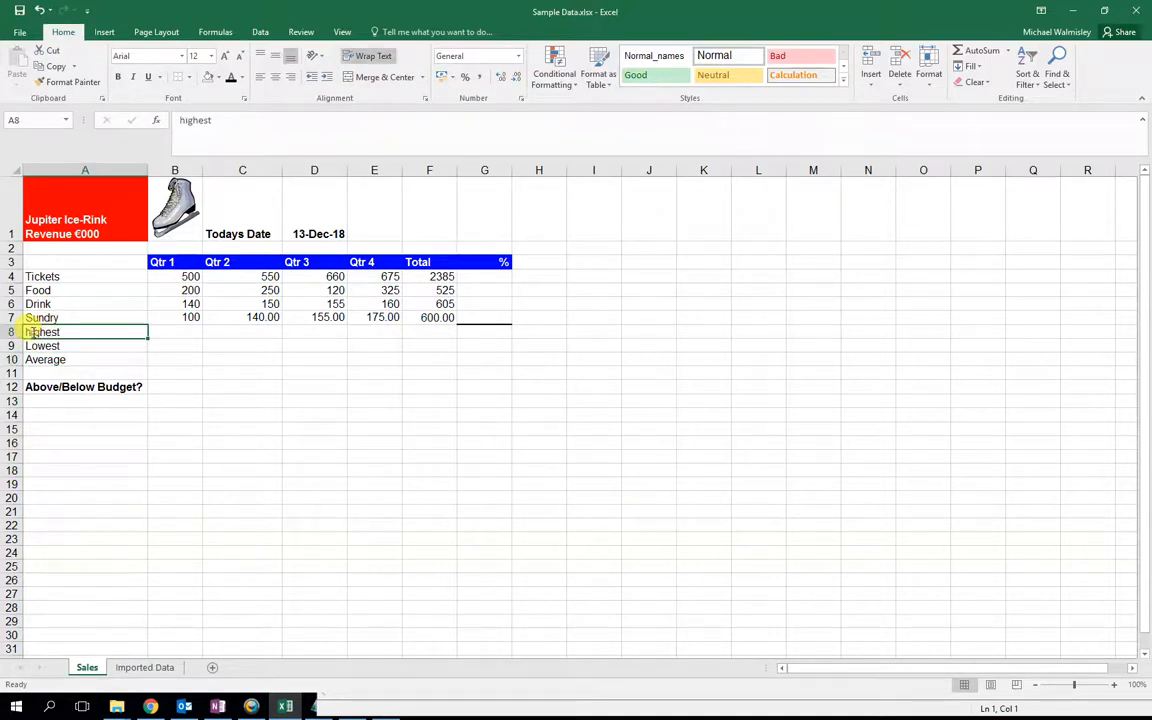
double_click(35, 332)
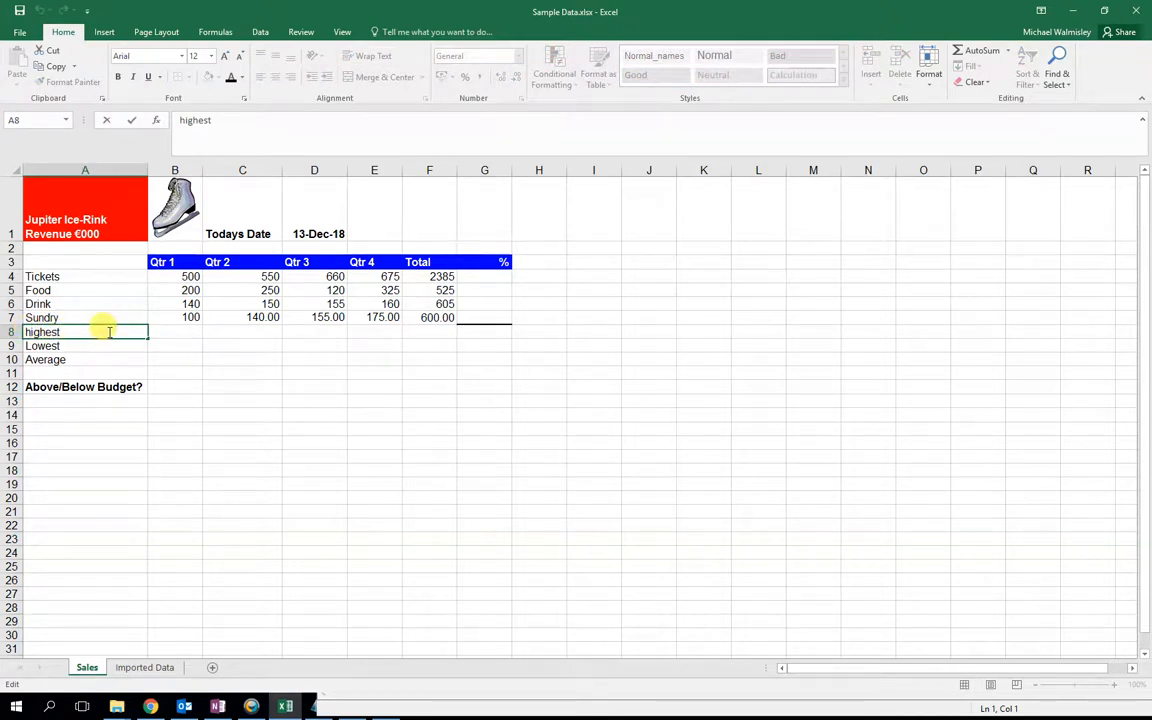
key("BackSpace")
type("H")
key("Return")
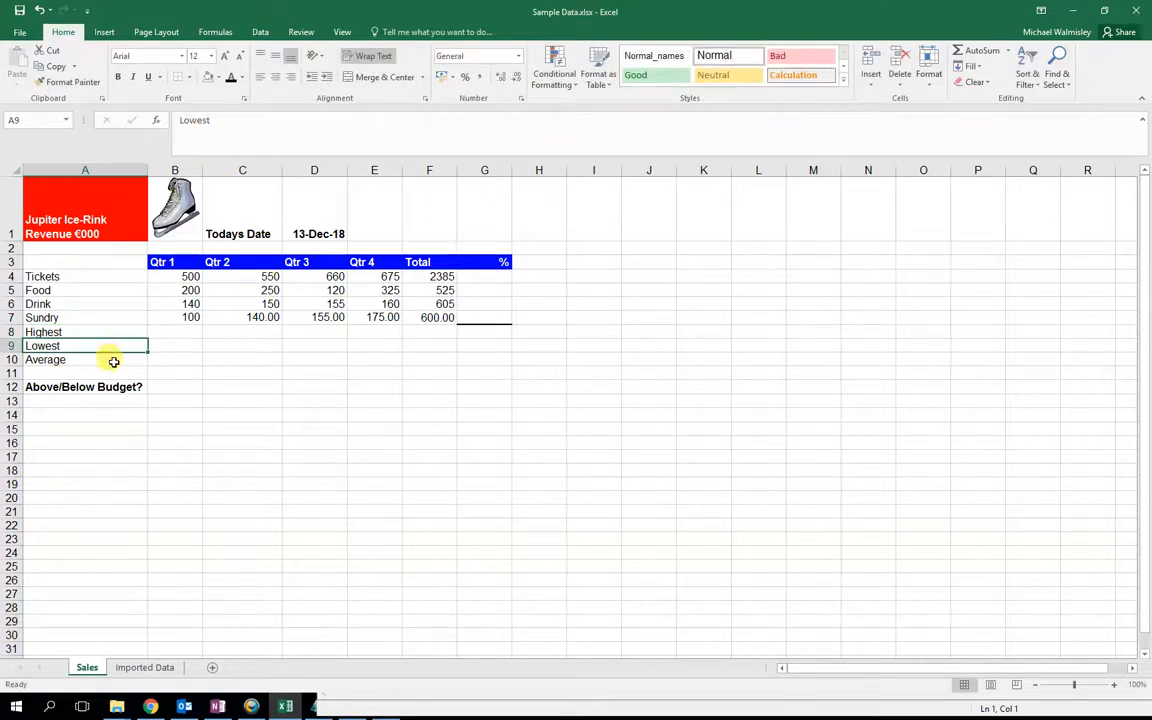
Enter the formula =MAX(B4:B7) in cell B8 for the highest Qtr 1 value
left_click(179, 330)
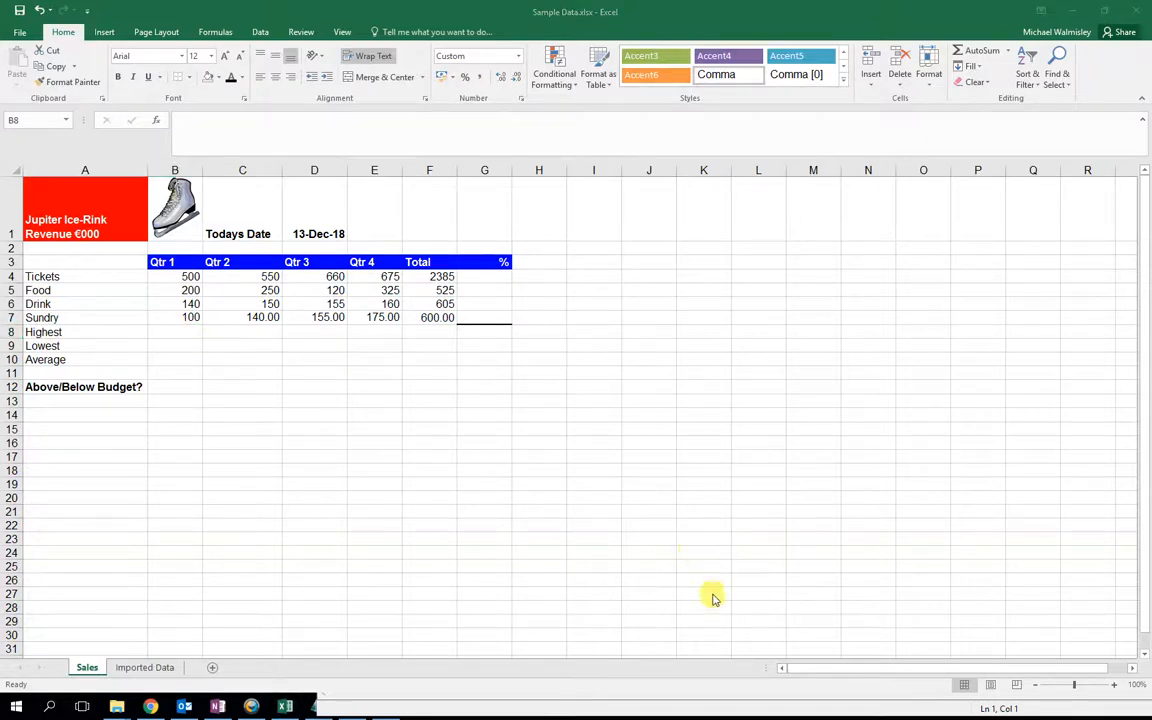
left_click(722, 686)
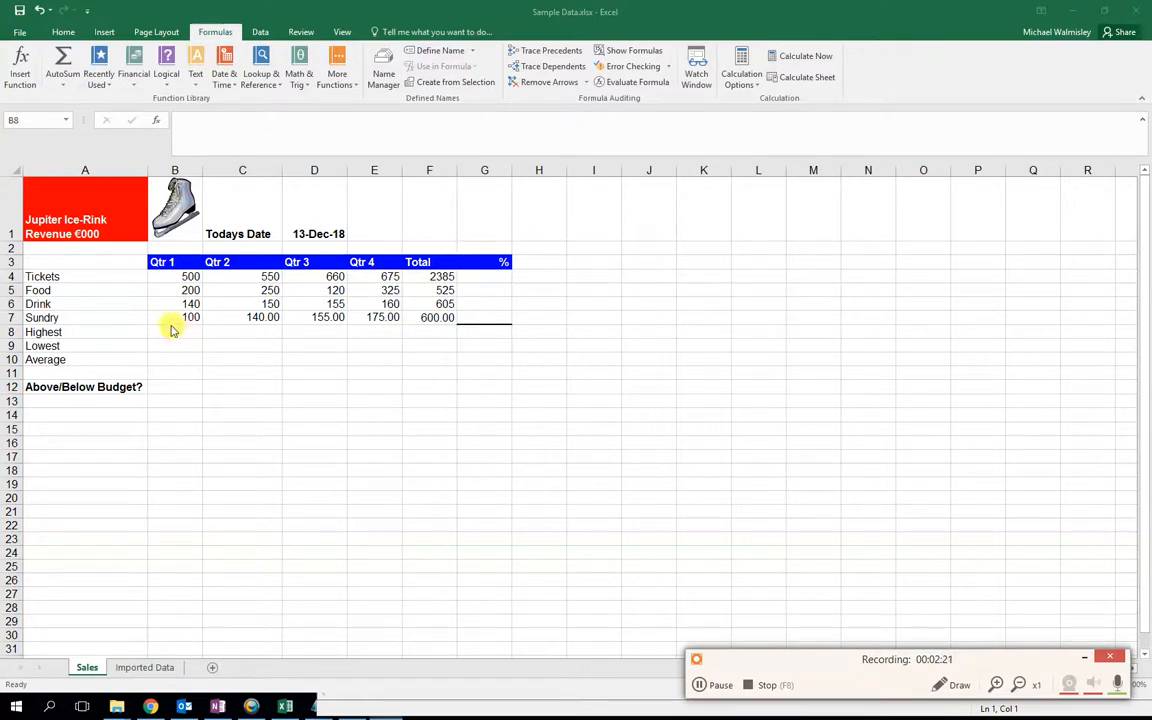
left_click(174, 334)
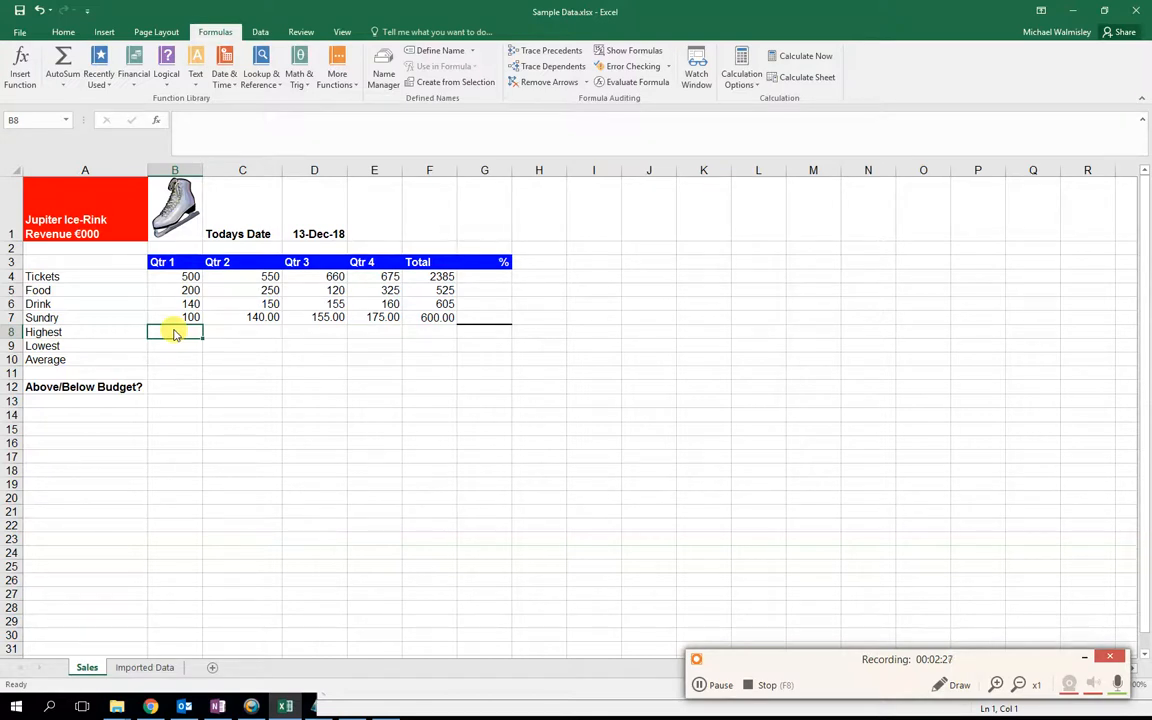
type("=")
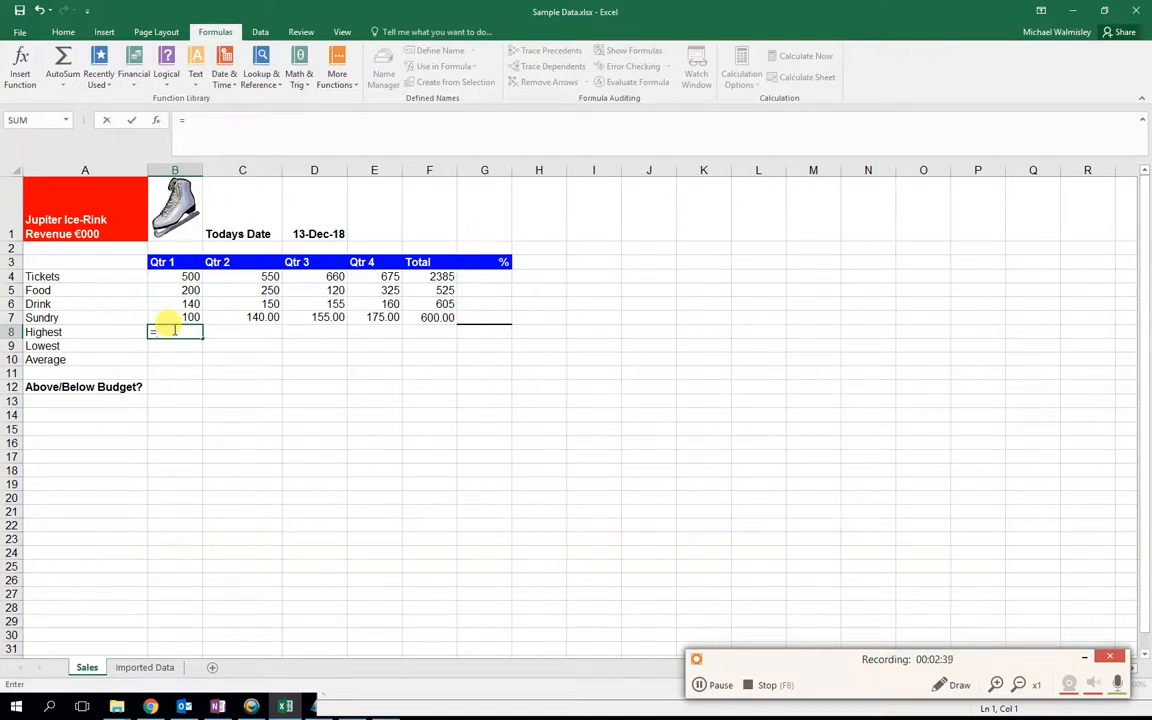
type("max")
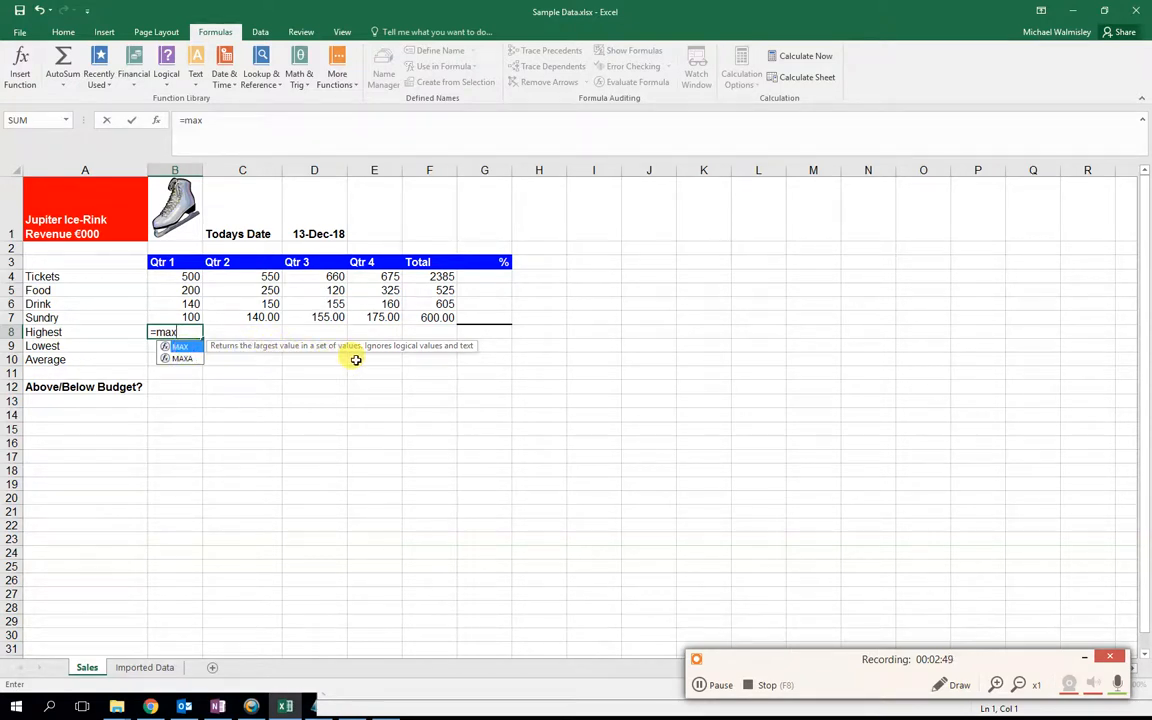
double_click(181, 349)
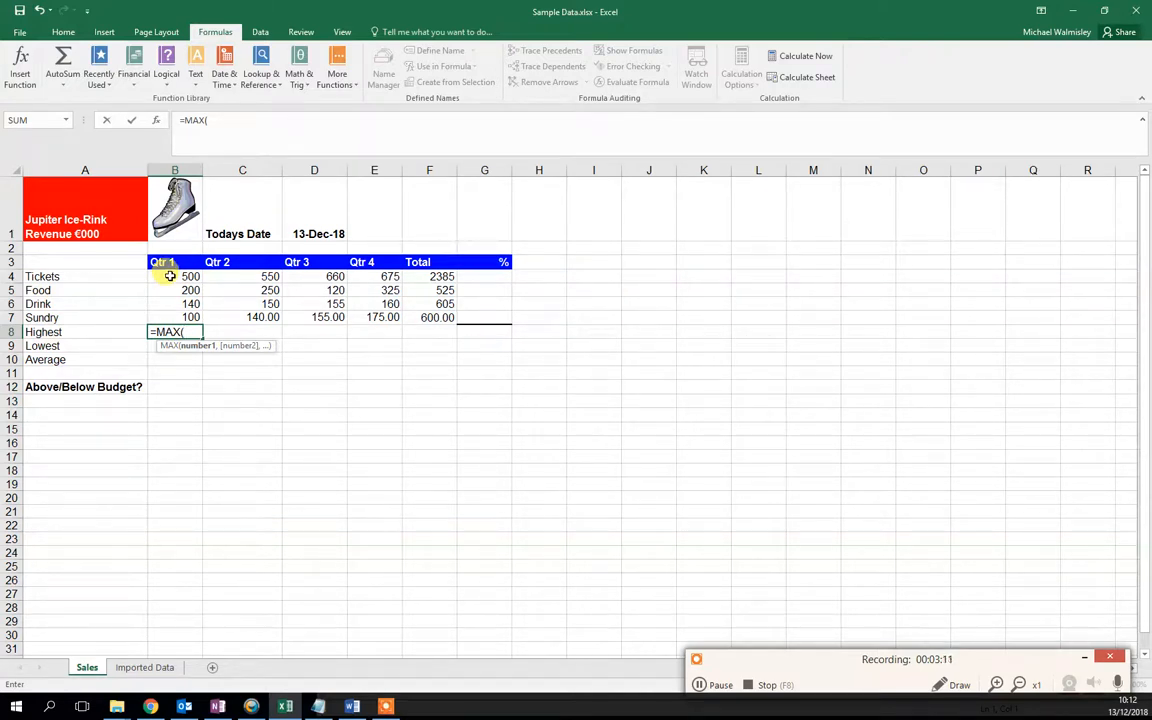
left_click_drag(170, 276, 174, 313)
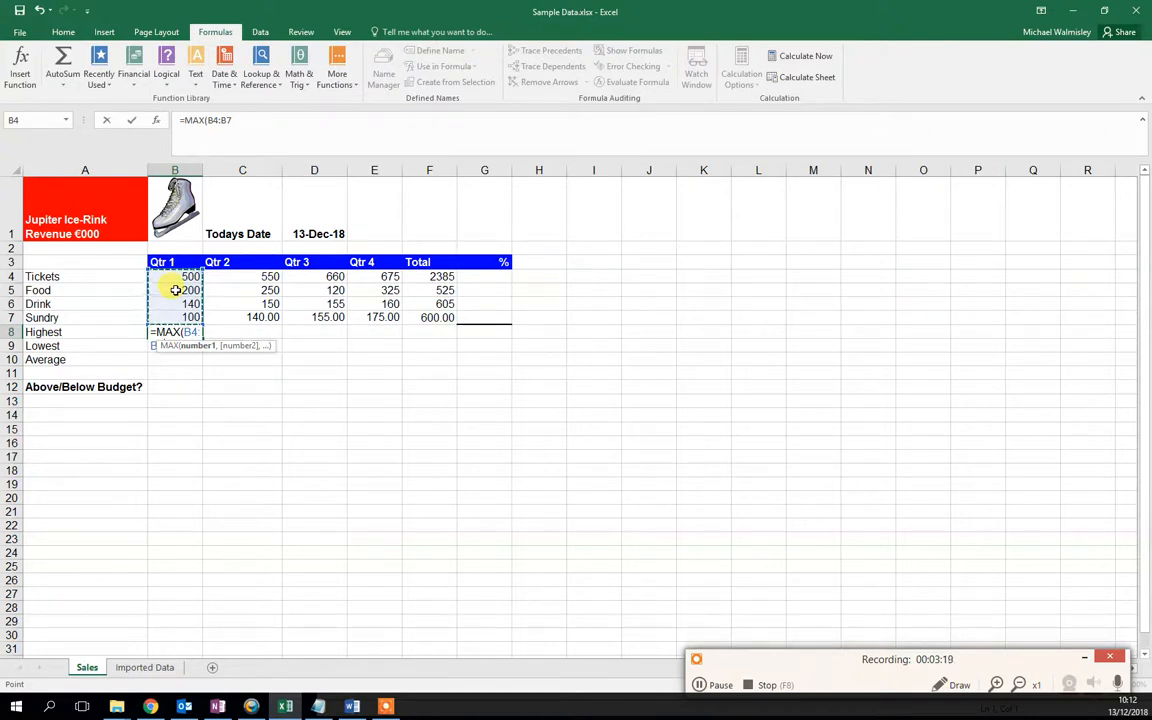
key("Return")
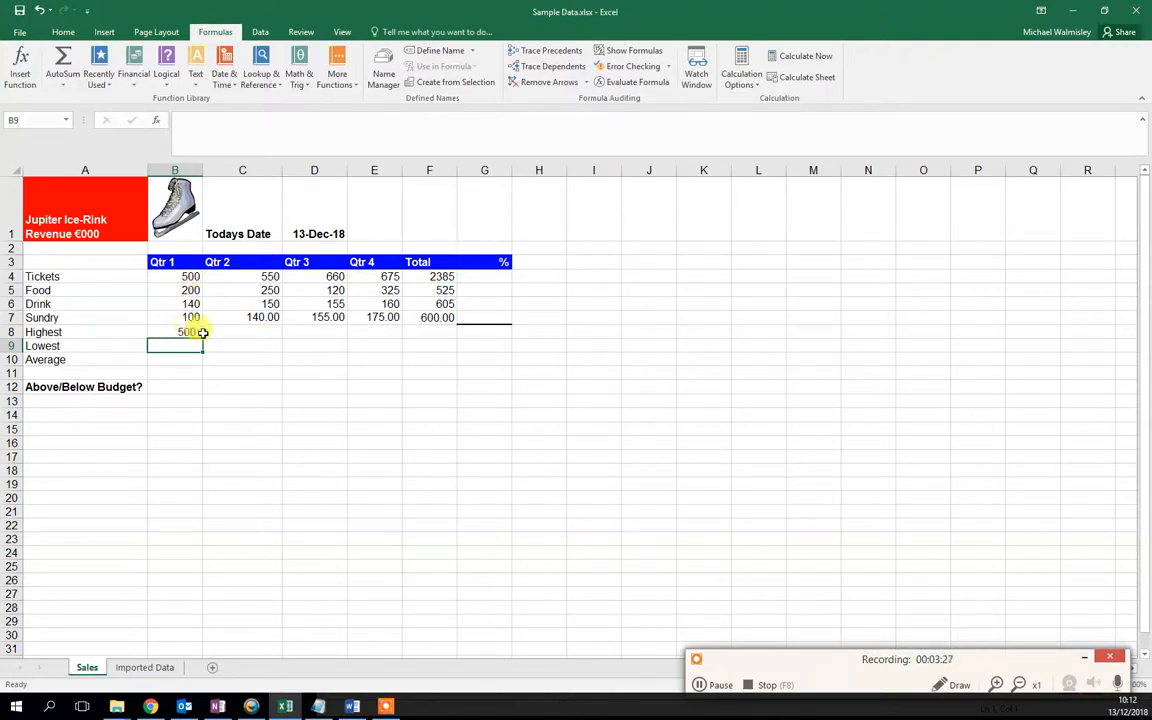
Fill the MAX formula from B8 across the Highest row to F8 and check the copied formulas in C8 and D8
left_click(250, 331)
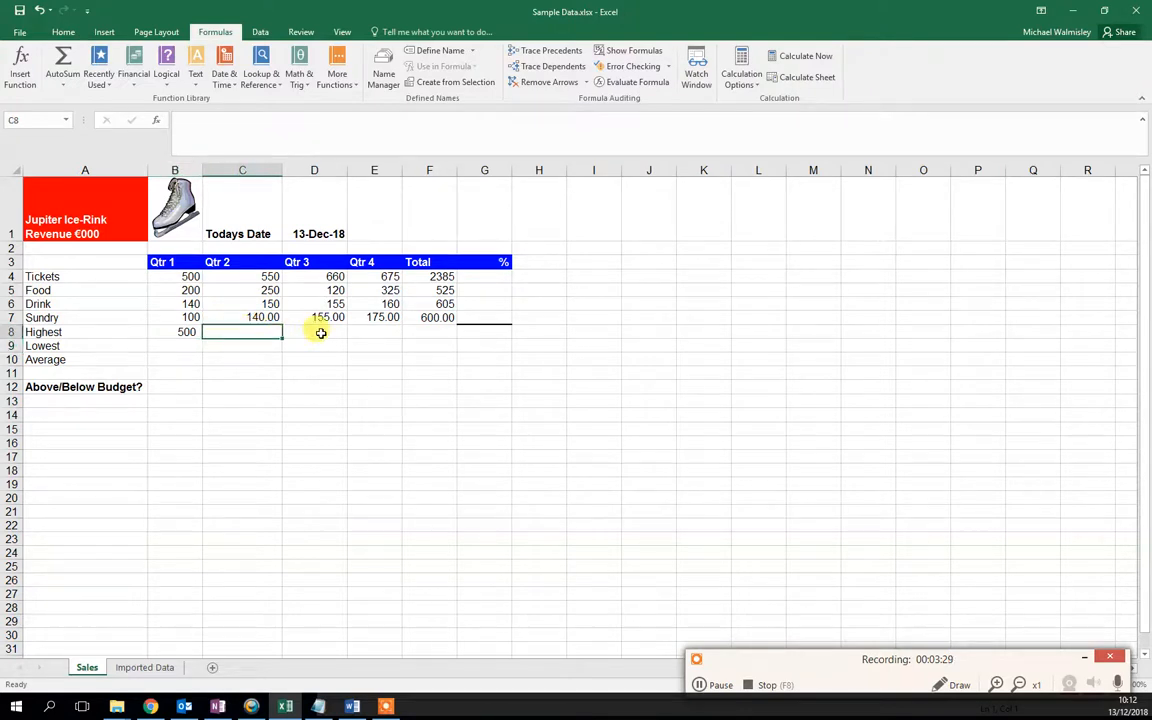
left_click(386, 331)
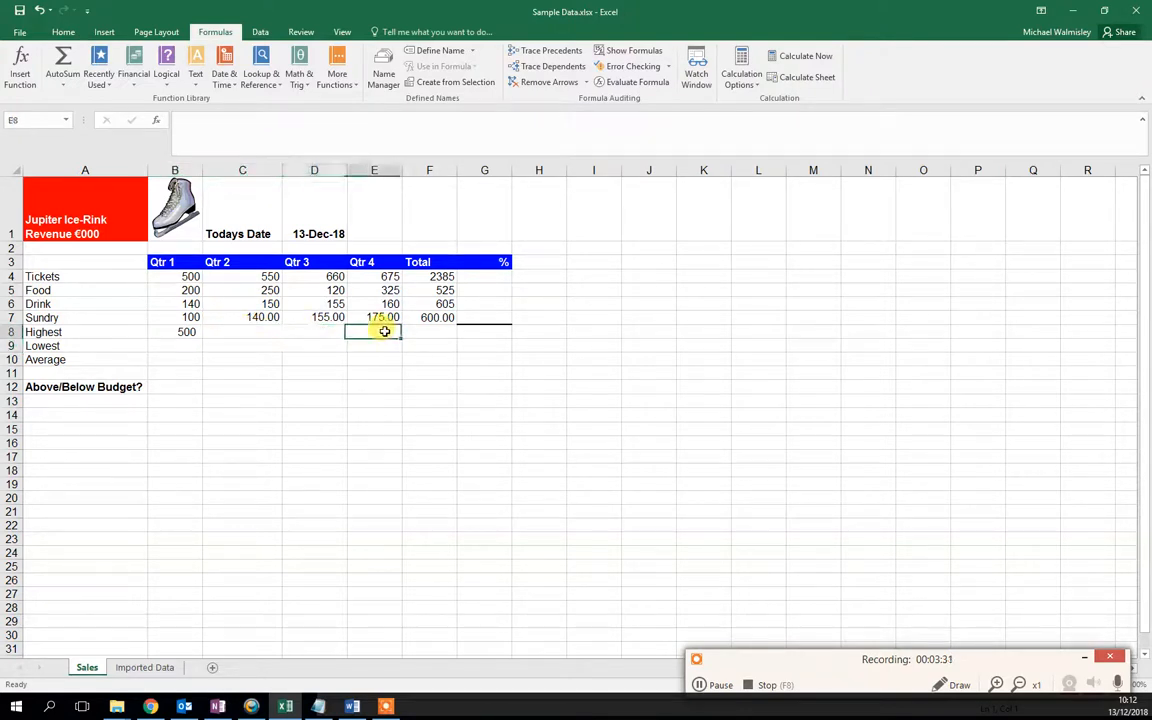
left_click(427, 331)
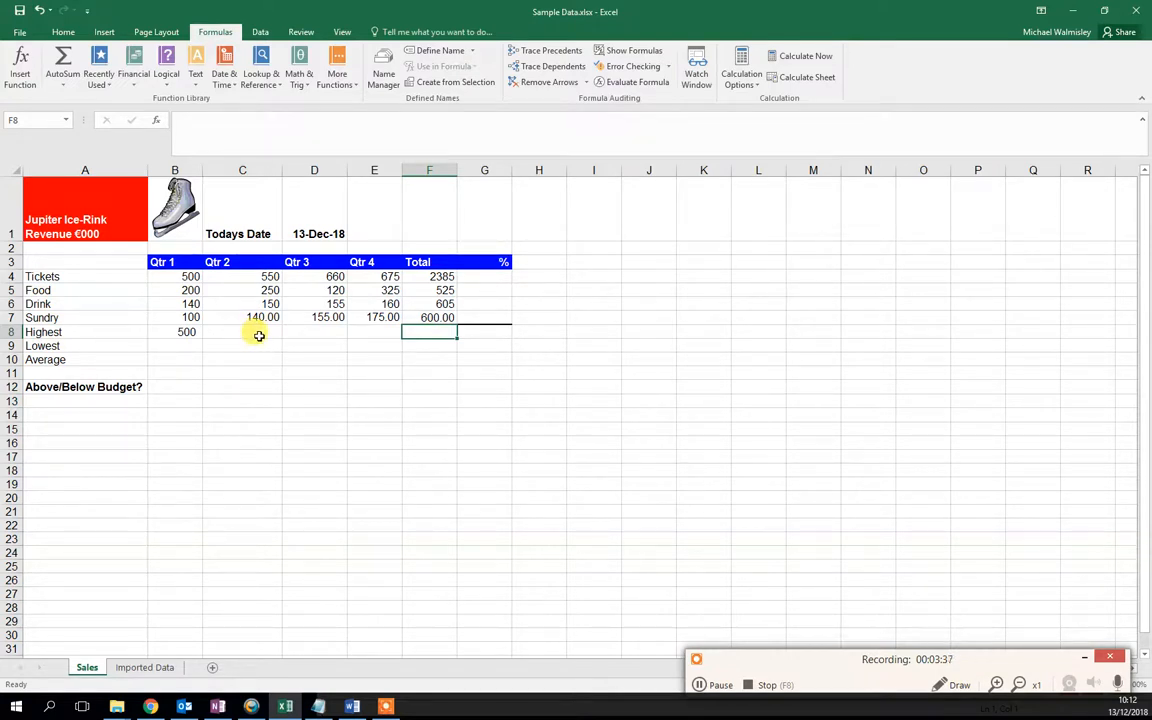
left_click(162, 332)
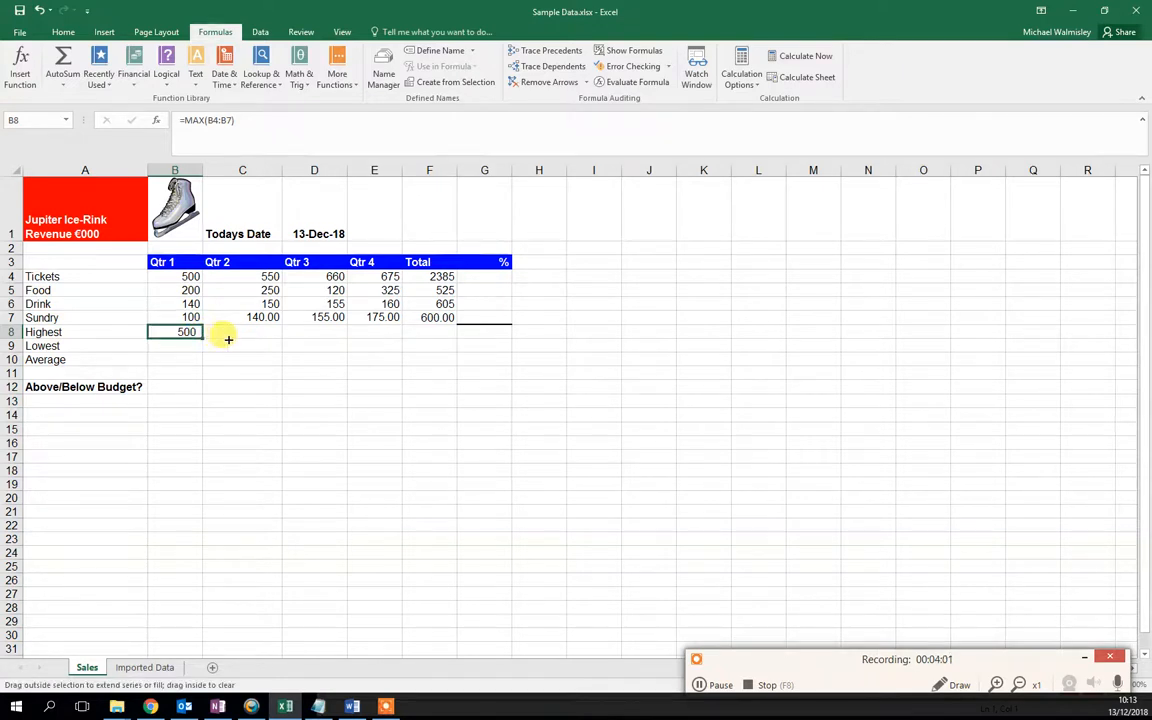
left_click_drag(239, 339, 458, 342)
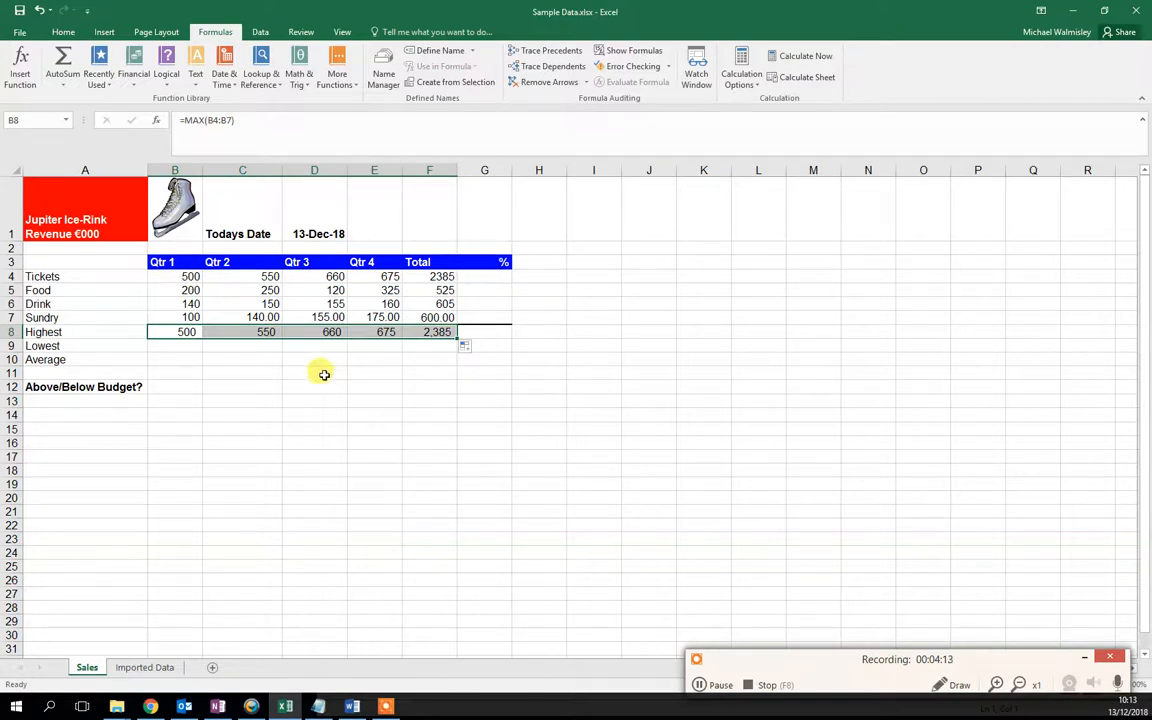
left_click(268, 331)
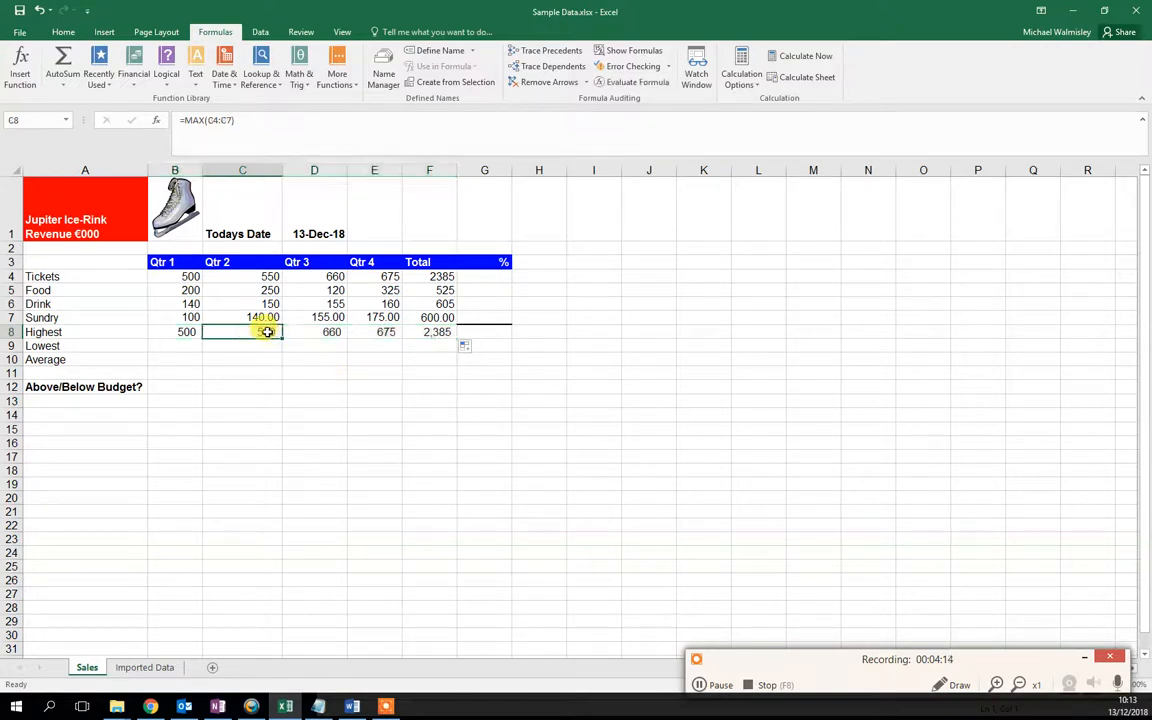
left_click(330, 332)
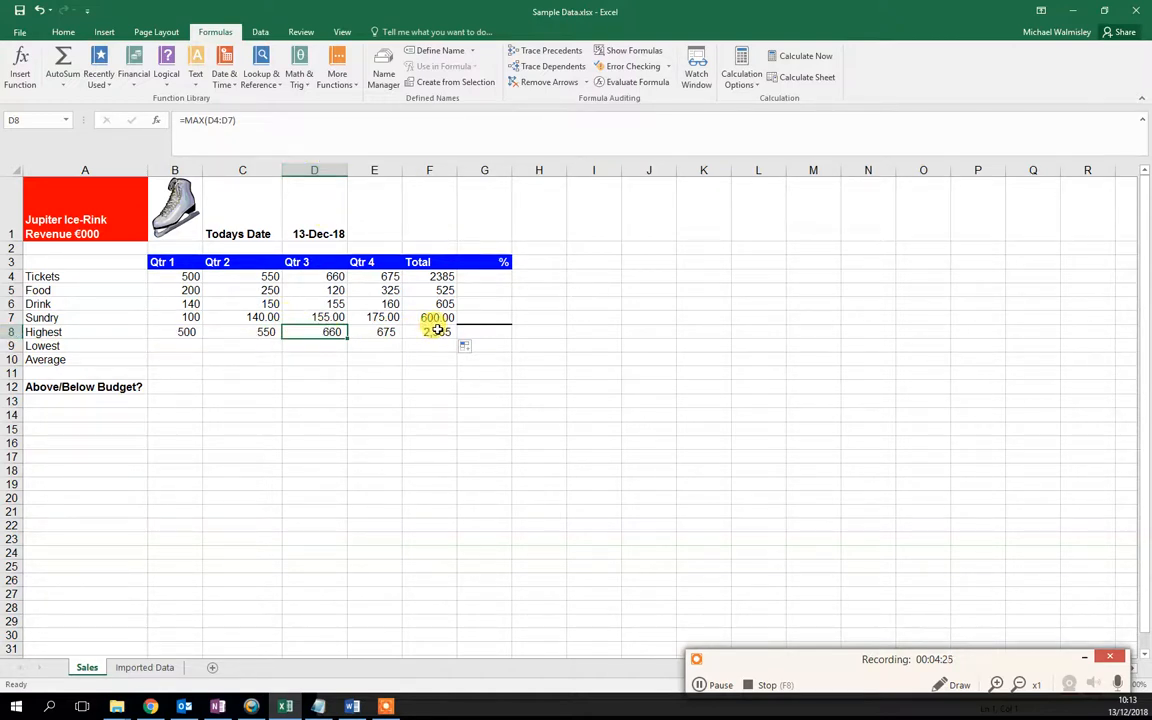
Enter the formula =MIN(B4:B7) in cell B9 for the lowest Qtr 1 value
left_click(168, 343)
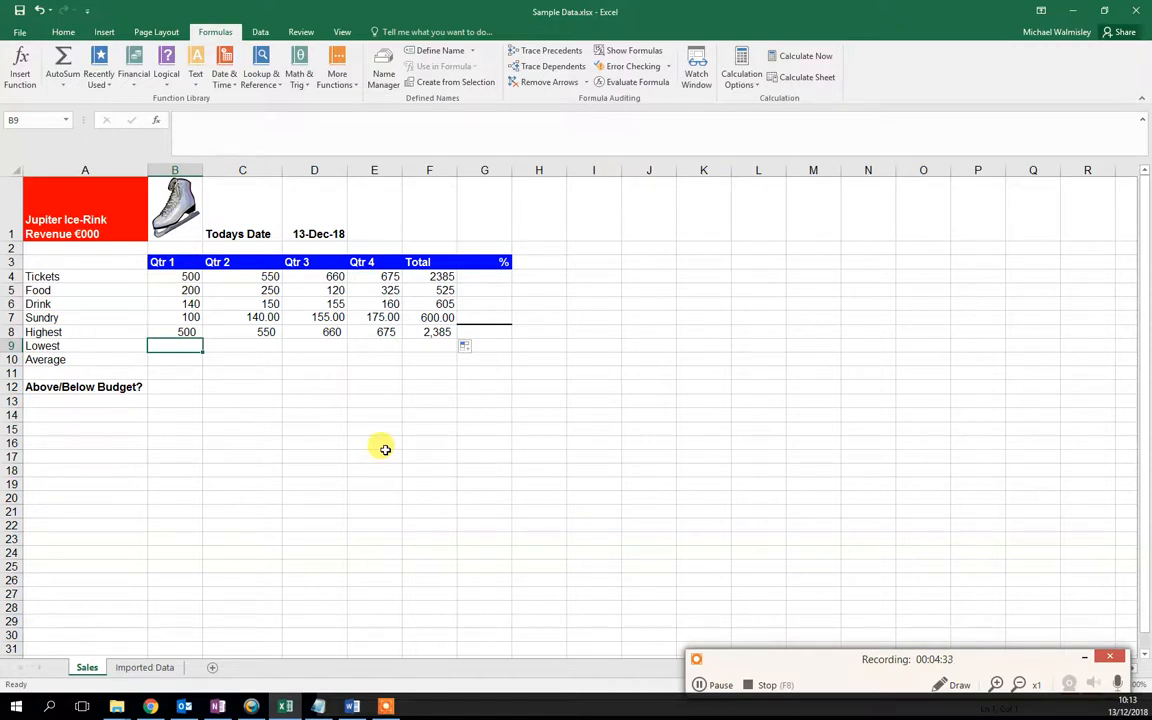
type("=")
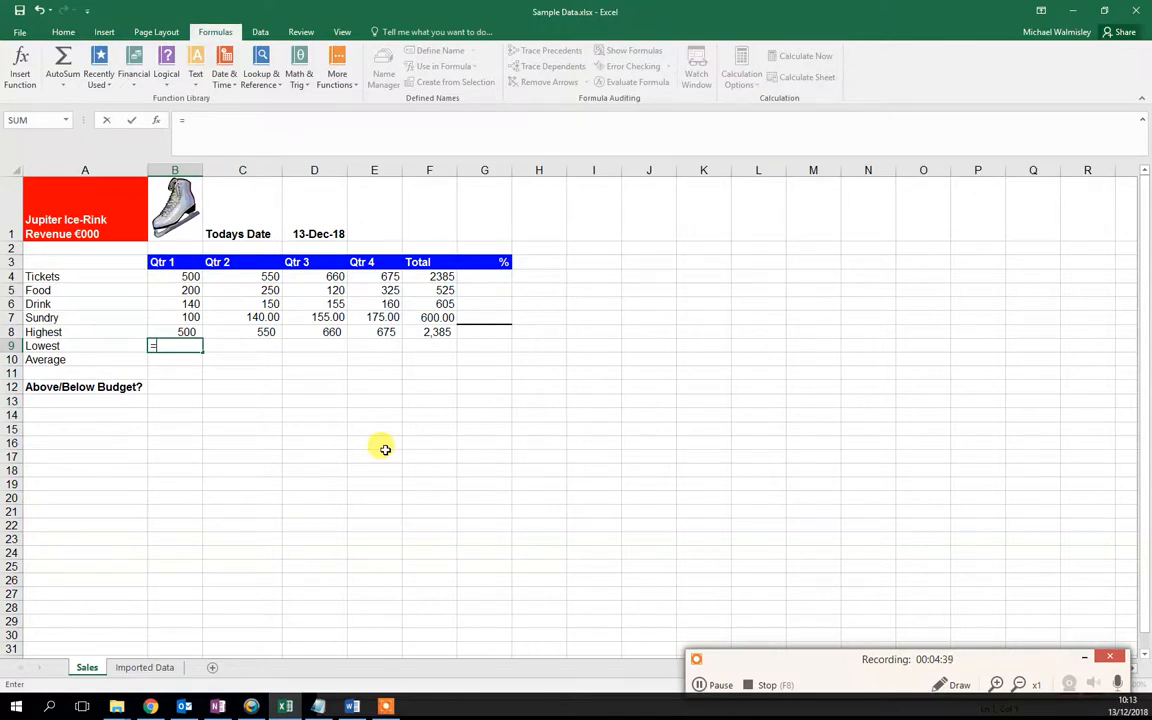
type("min")
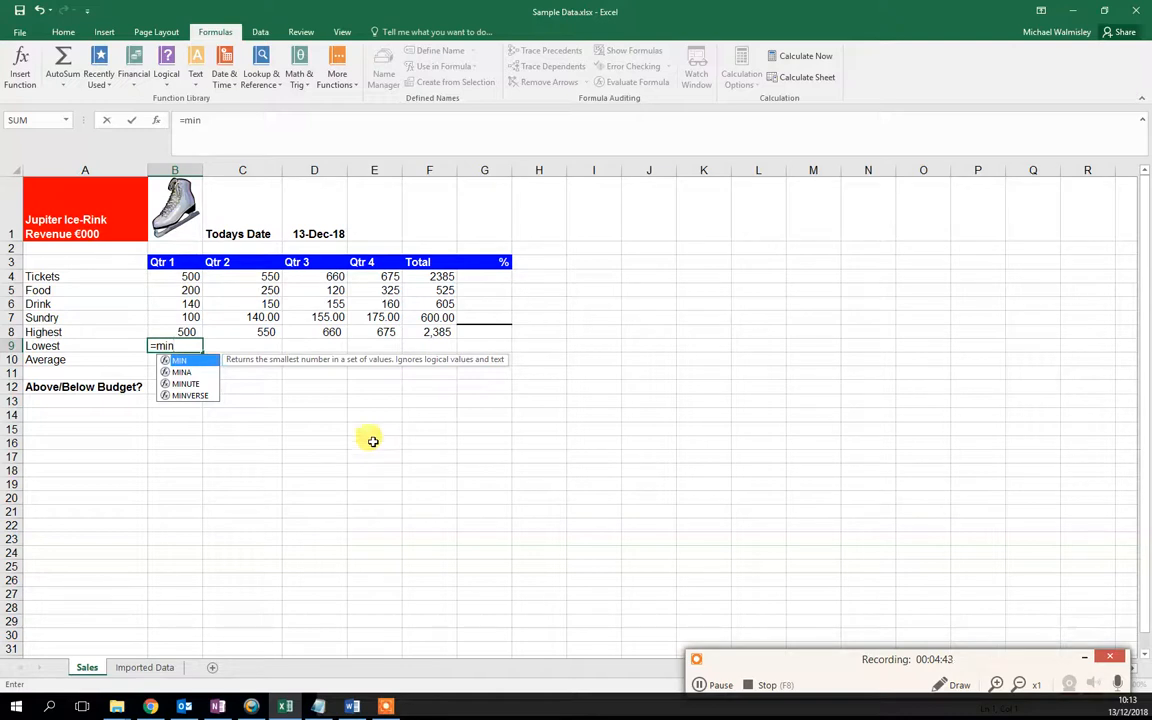
double_click(189, 361)
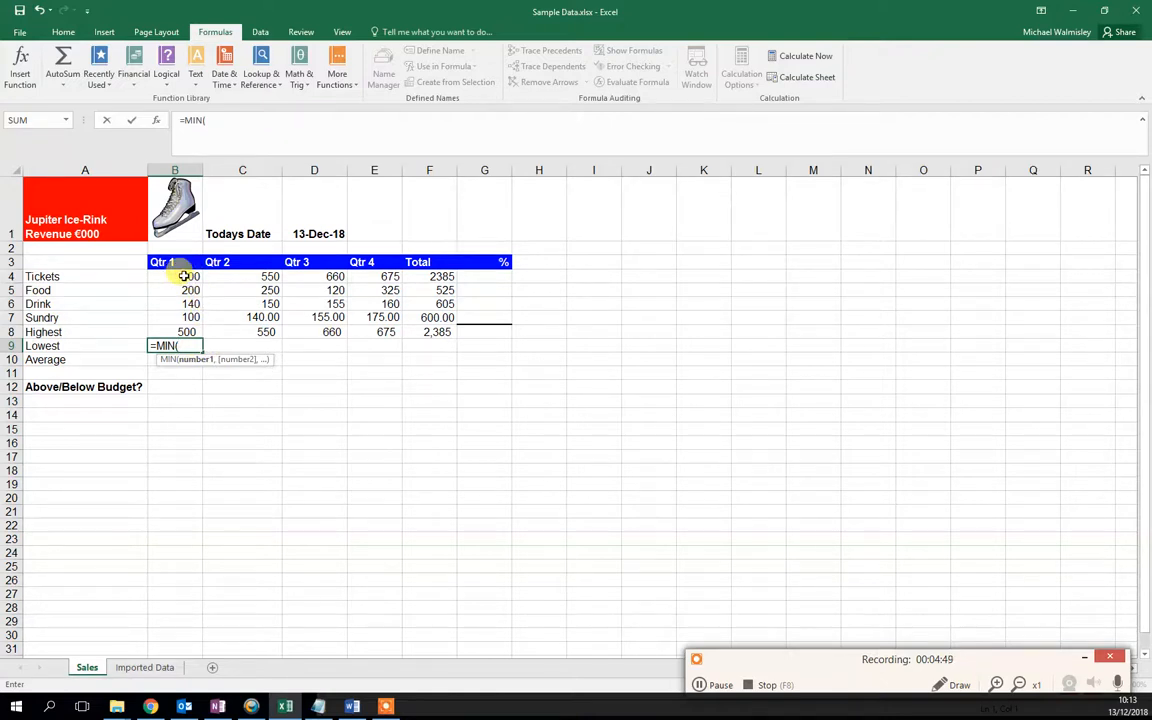
left_click_drag(172, 273, 179, 317)
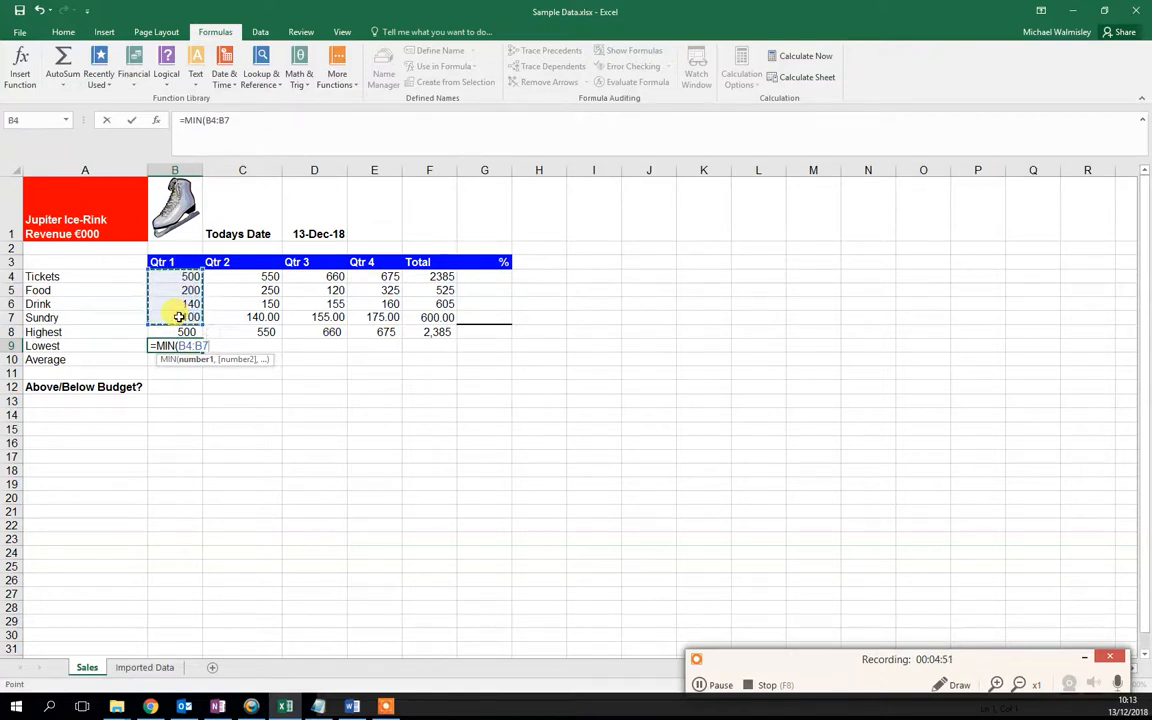
key("Return")
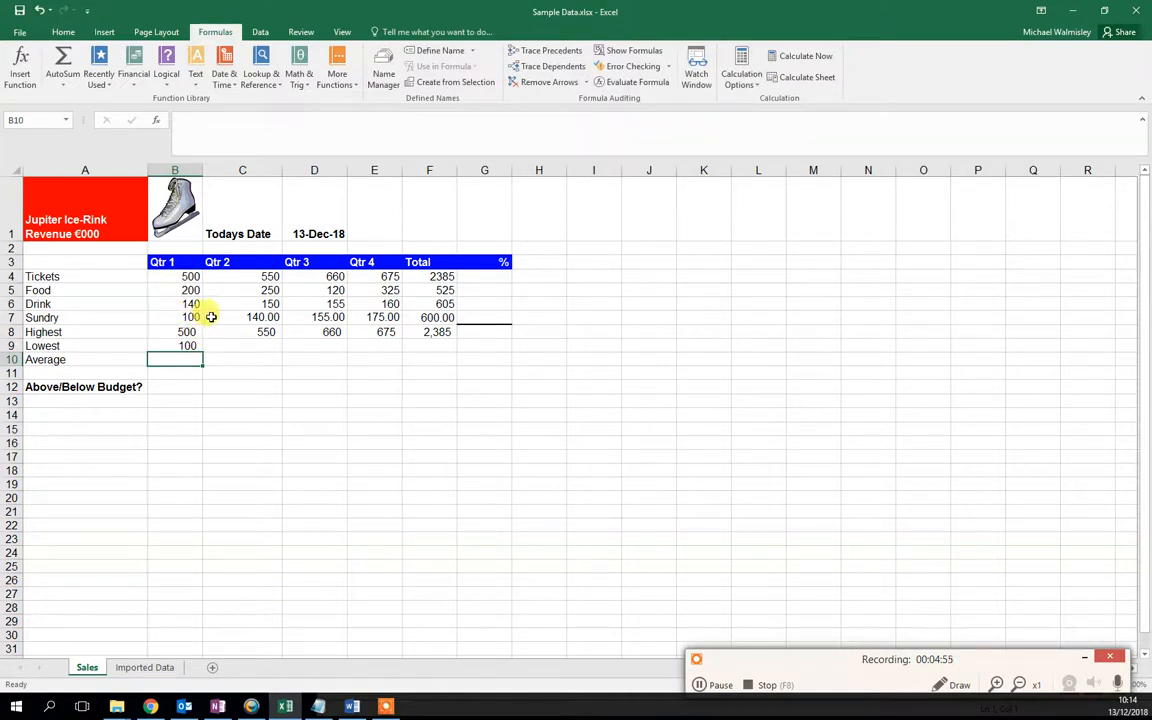
Fill the MIN formula from B9 across the Lowest row to F9 and check the formulas in the row's cells
left_click(163, 344)
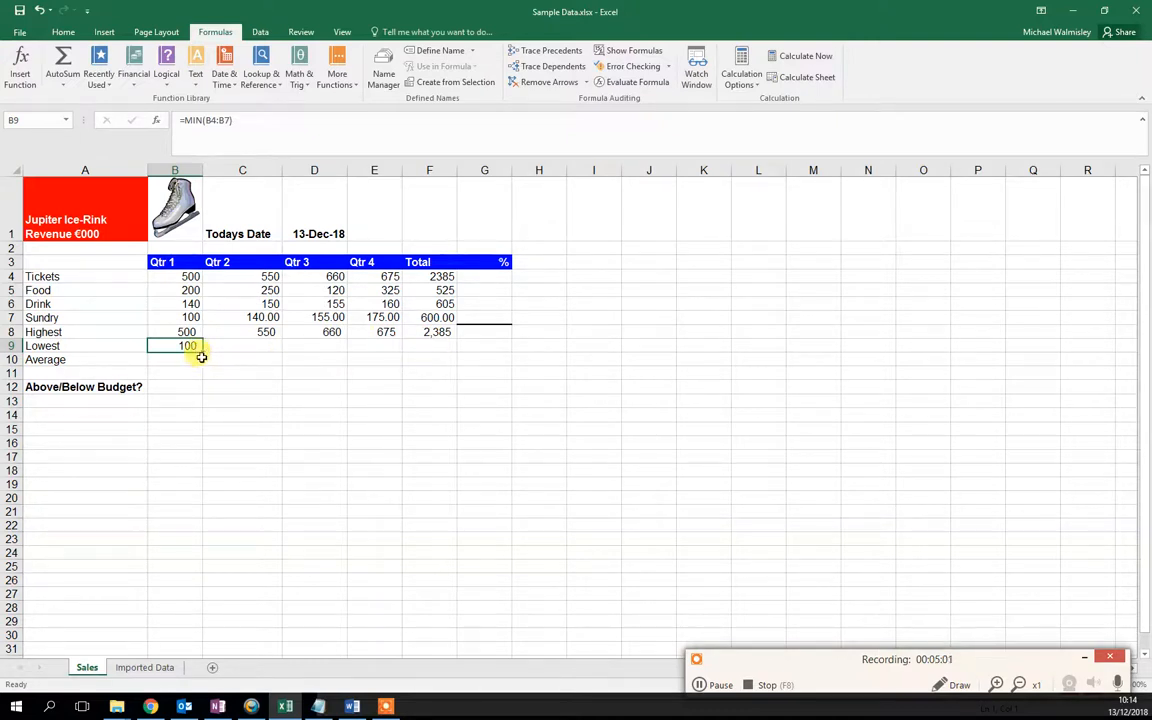
left_click_drag(202, 352, 448, 348)
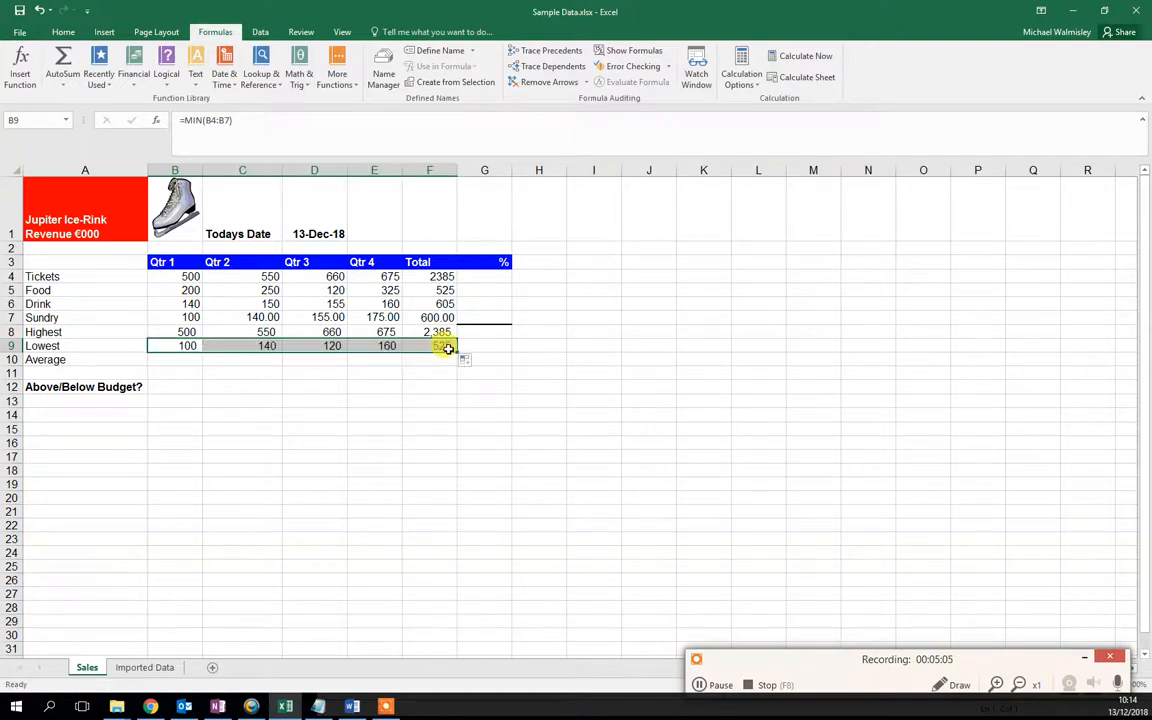
left_click(262, 346)
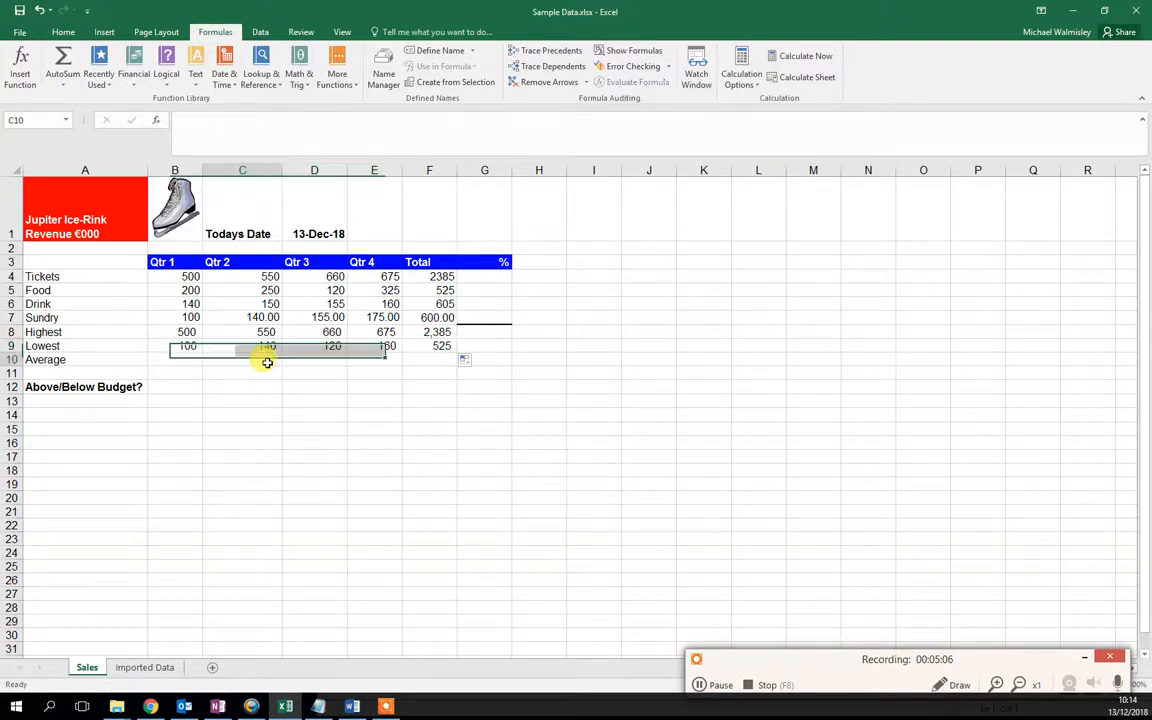
left_click(316, 346)
left_click(386, 346)
left_click(445, 347)
left_click(386, 346)
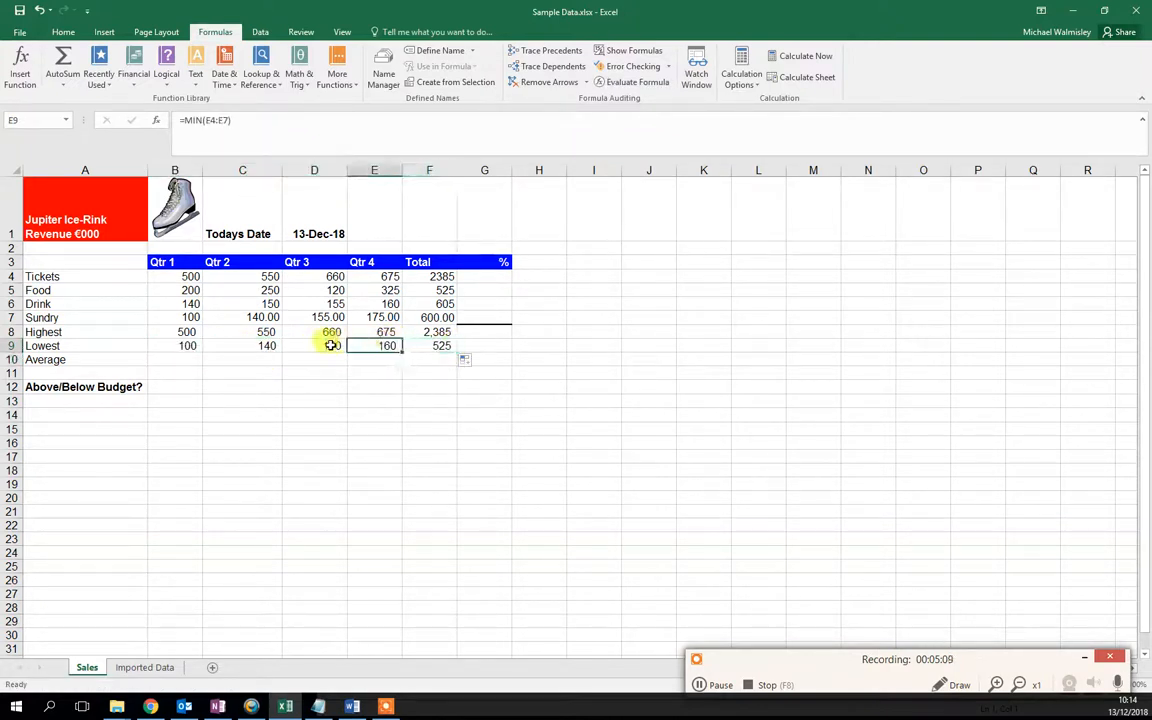
left_click(331, 345)
left_click(268, 345)
left_click(182, 345)
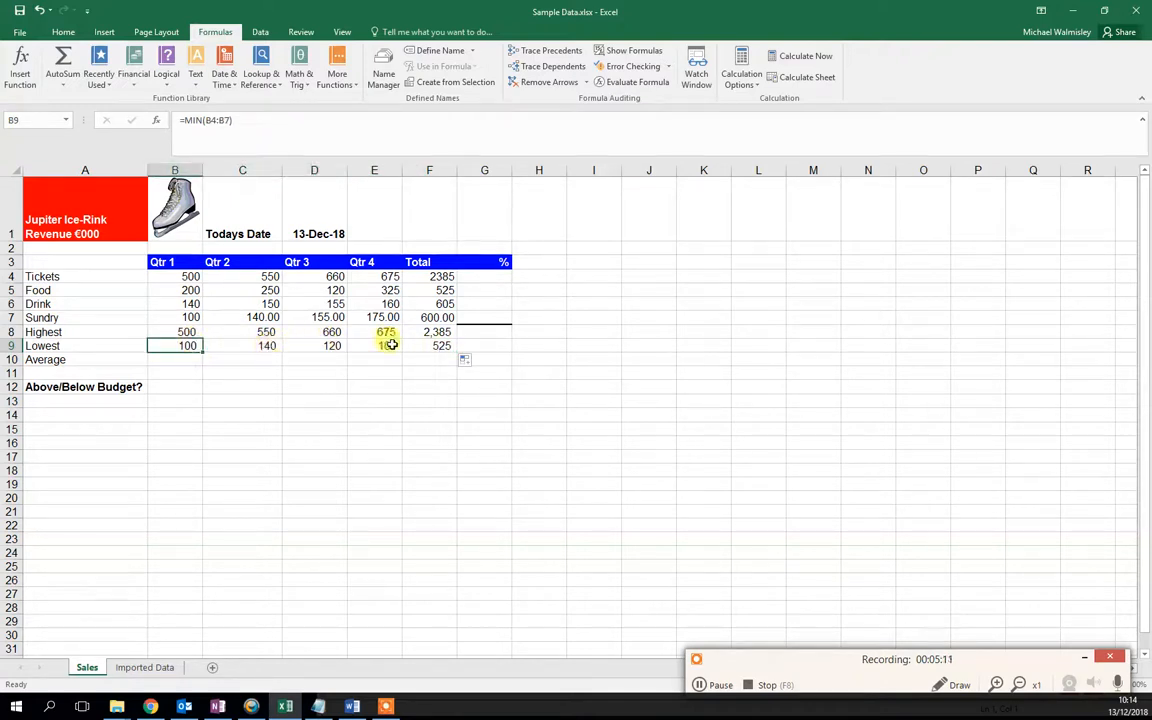
Enter the formula =AVERAGE(B4:B7) in cell B10 and fill it across the Average row to F10
left_click(181, 358)
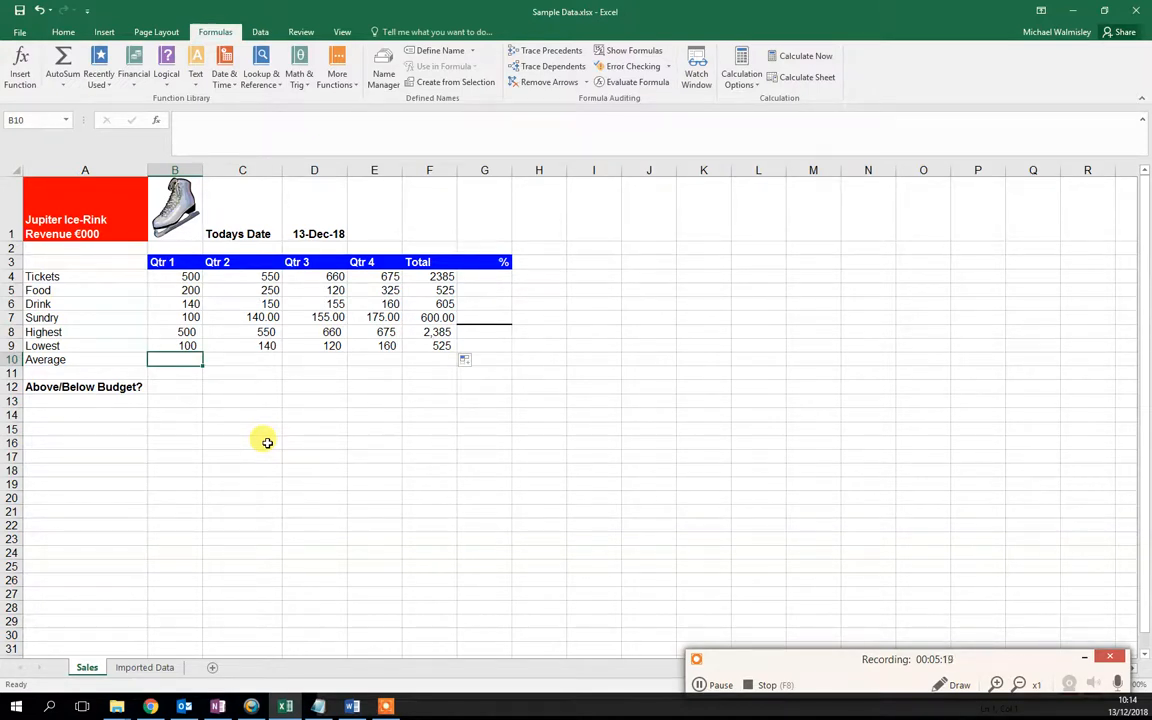
type("=")
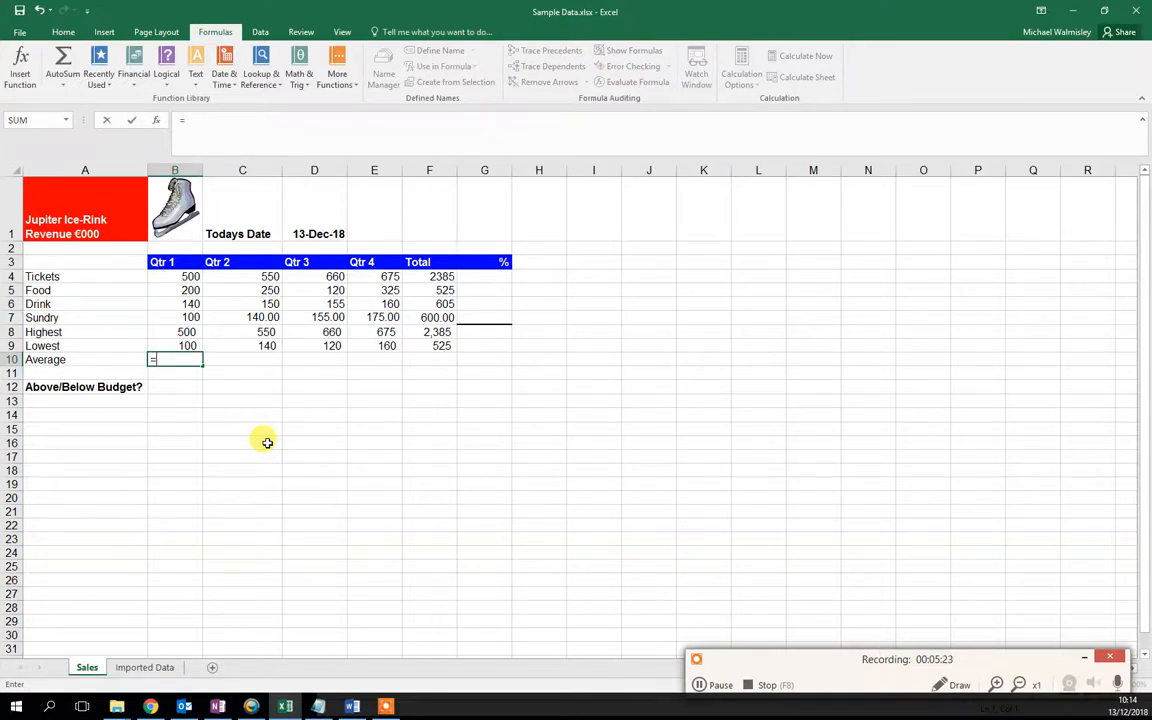
type("a")
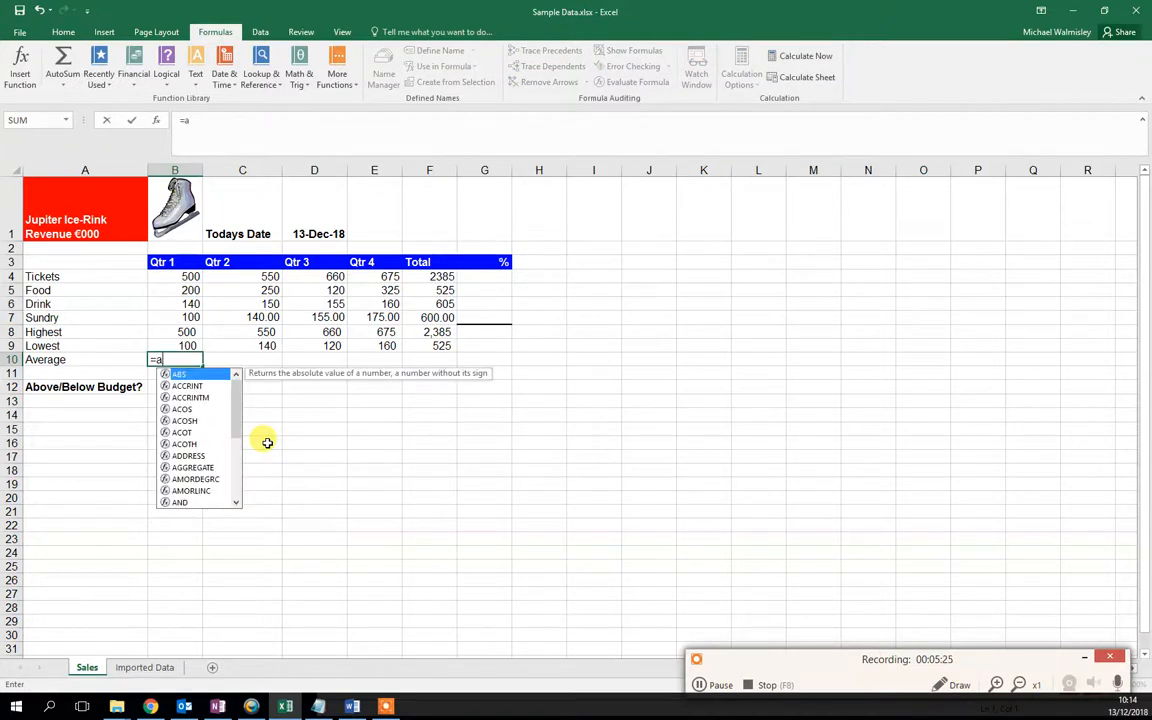
type("v")
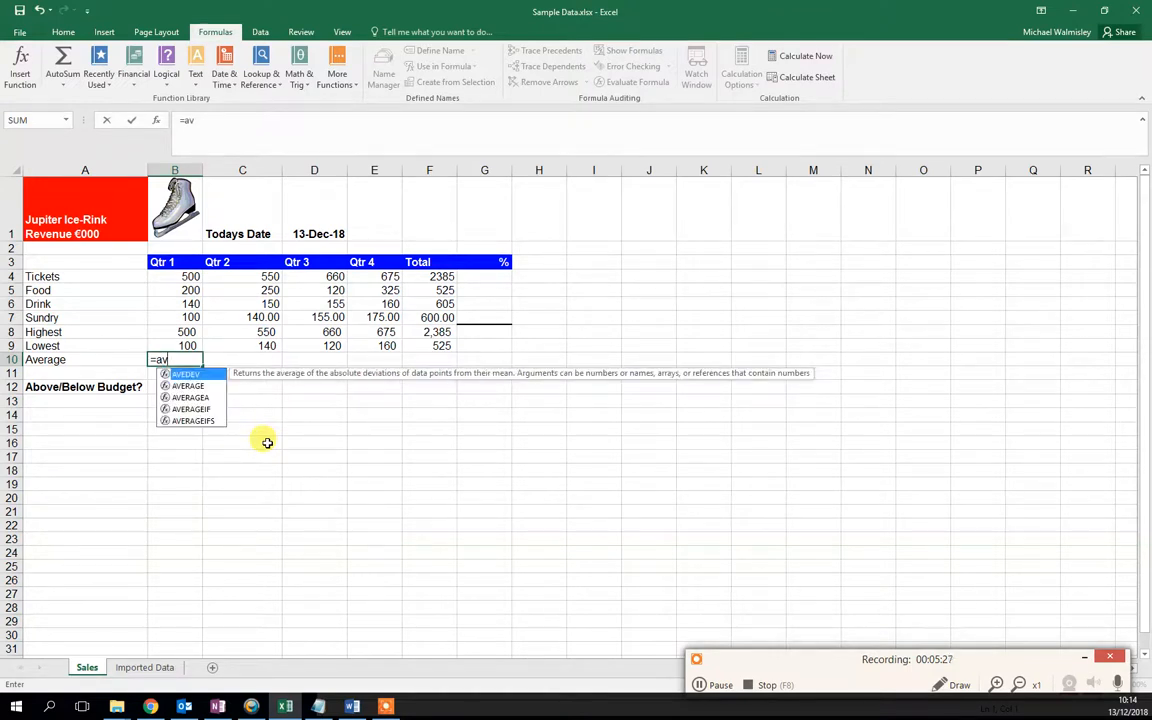
type("erage")
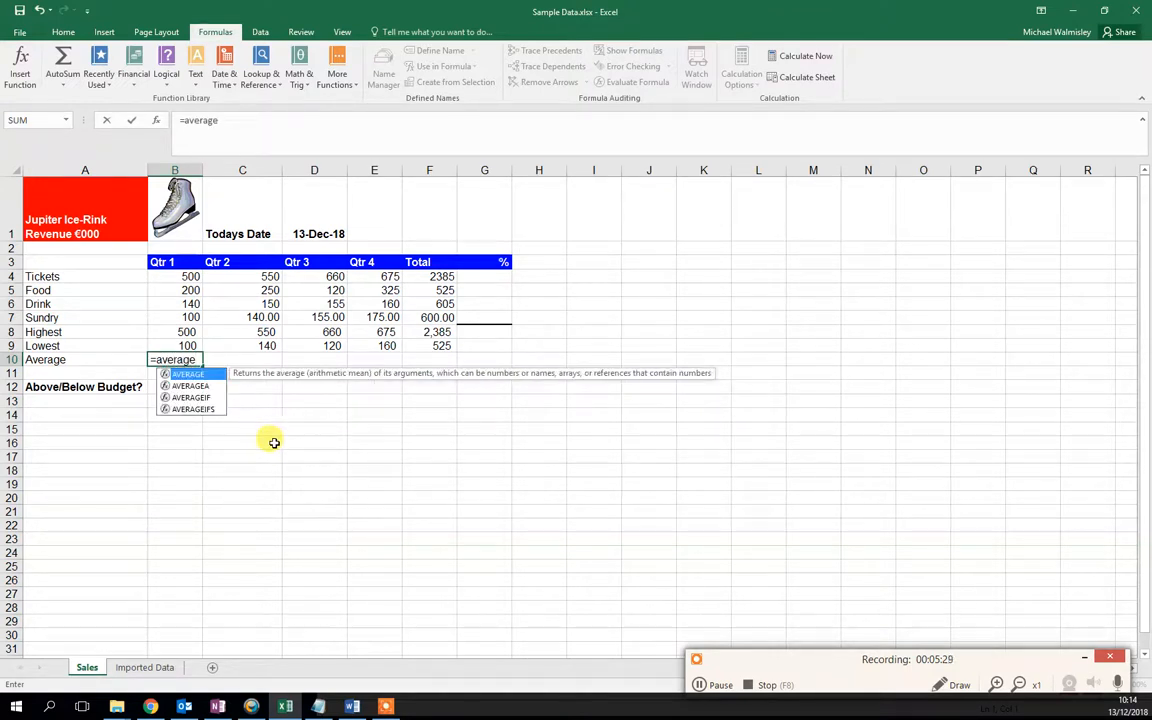
double_click(196, 375)
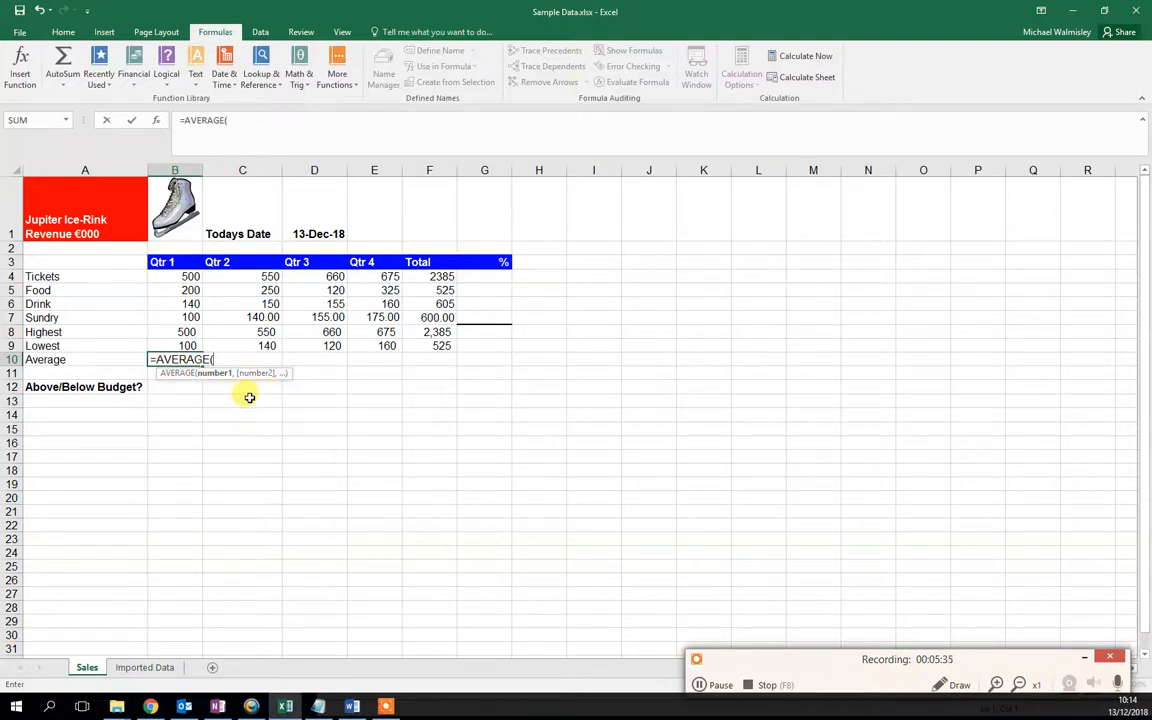
left_click_drag(186, 277, 190, 317)
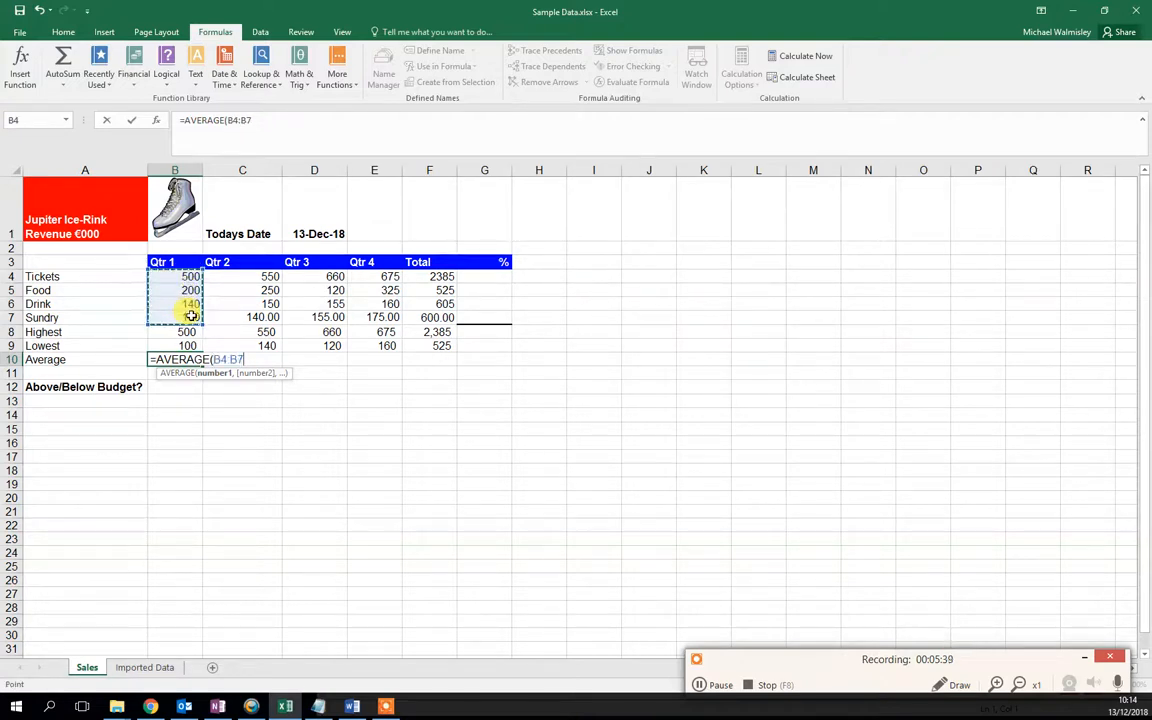
key("Return")
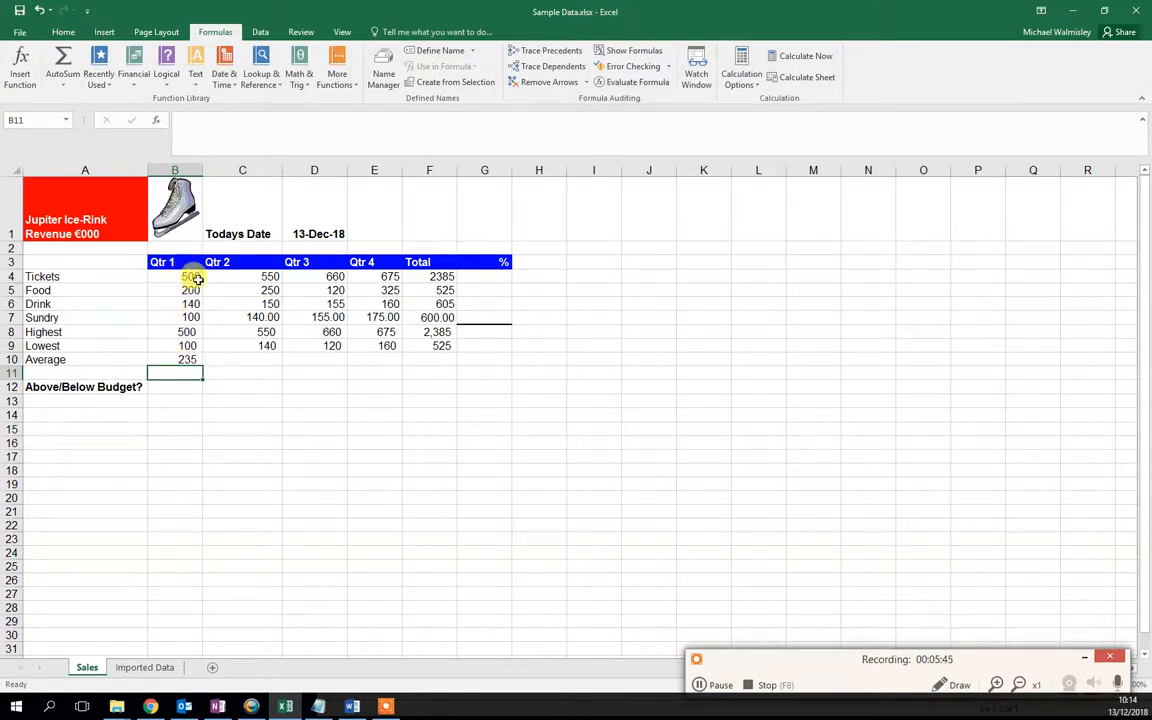
left_click(181, 359)
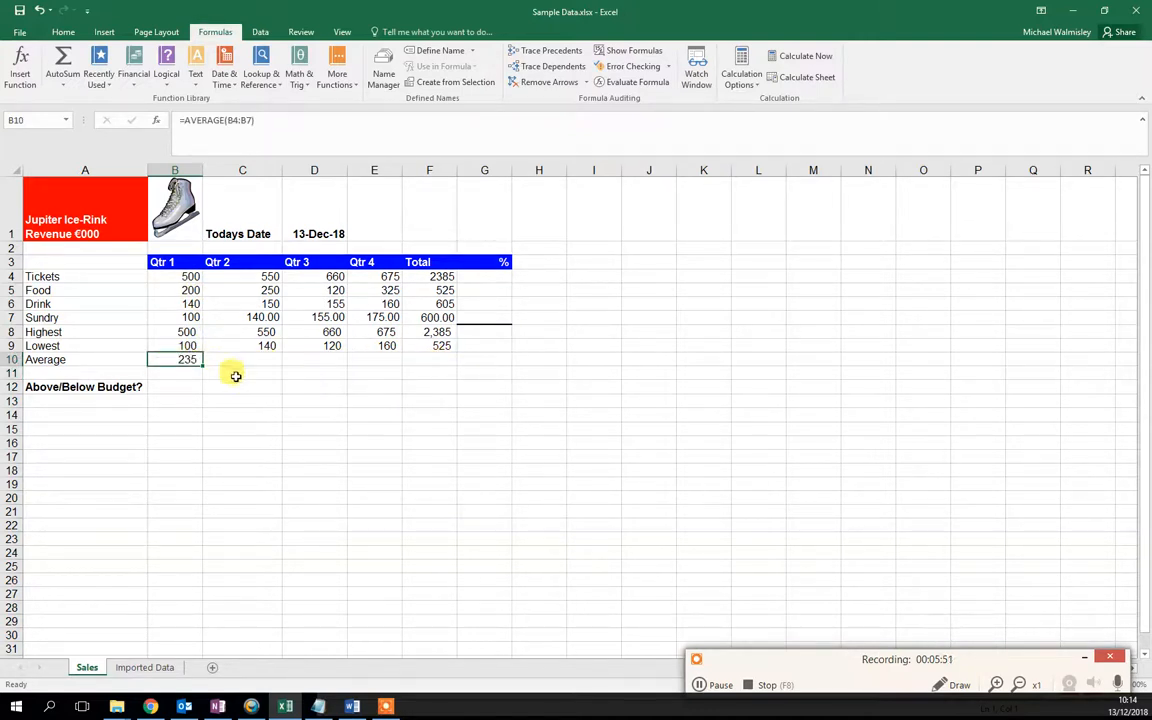
left_click_drag(202, 366, 446, 366)
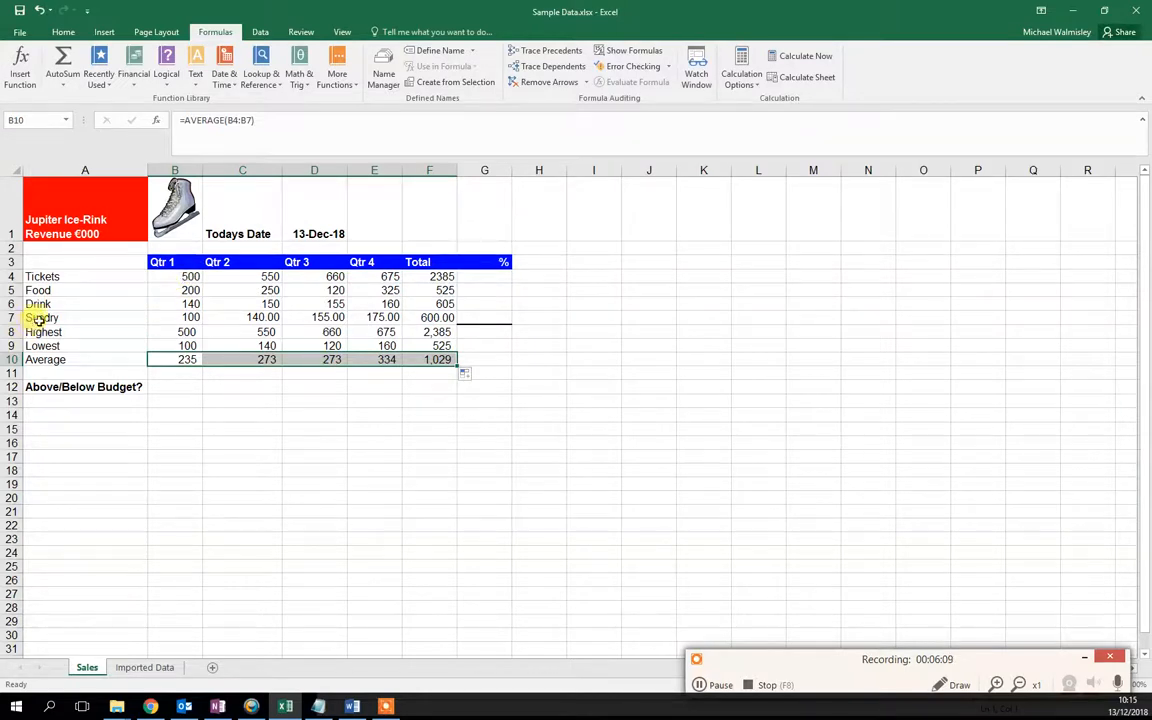
Insert a blank sheet row between the Sundry and Highest rows
left_click(43, 318)
left_click(44, 332)
left_click(46, 318)
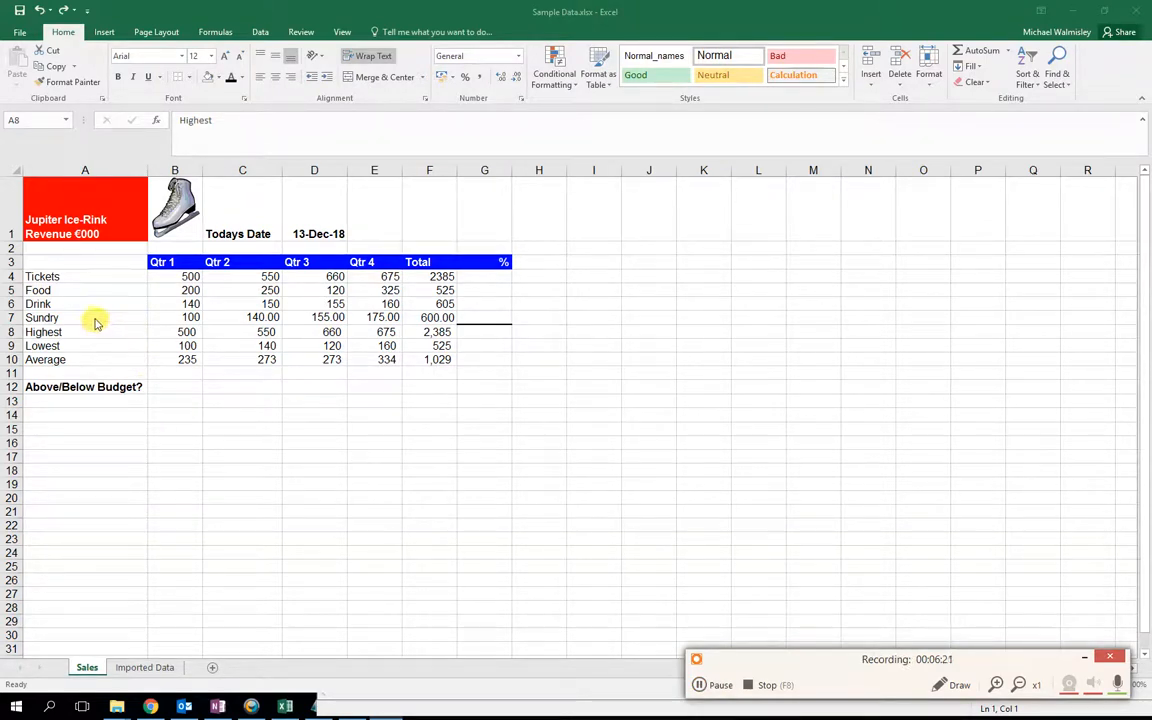
left_click(12, 332)
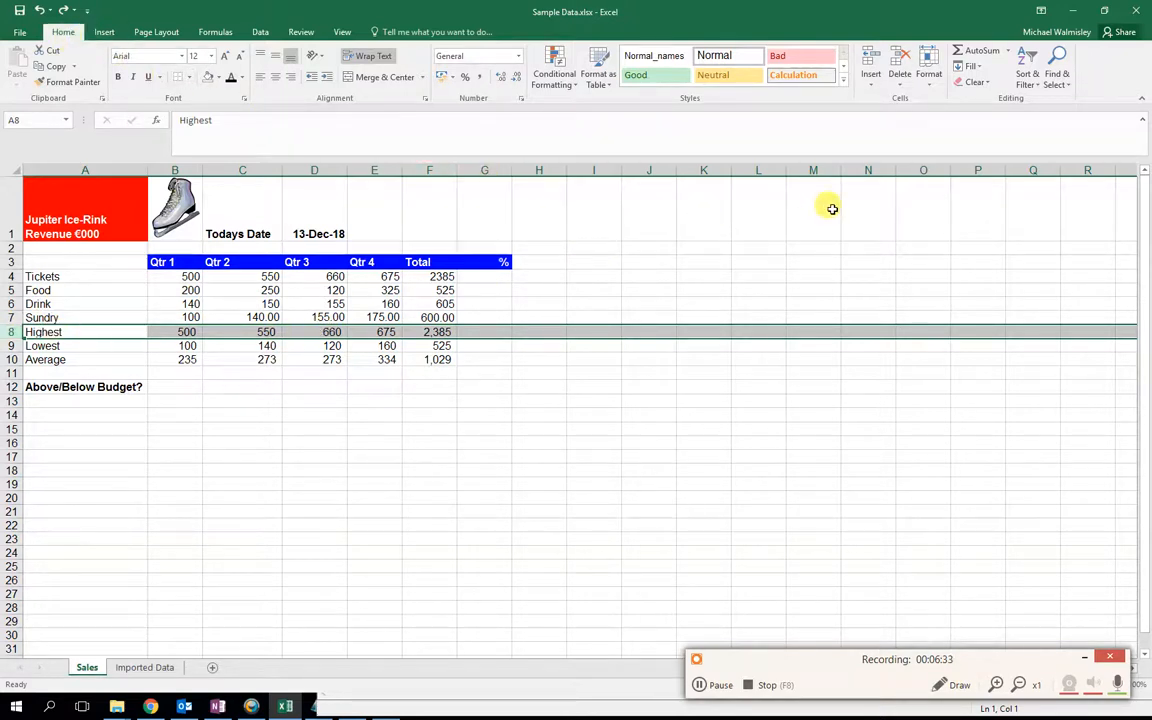
left_click(876, 88)
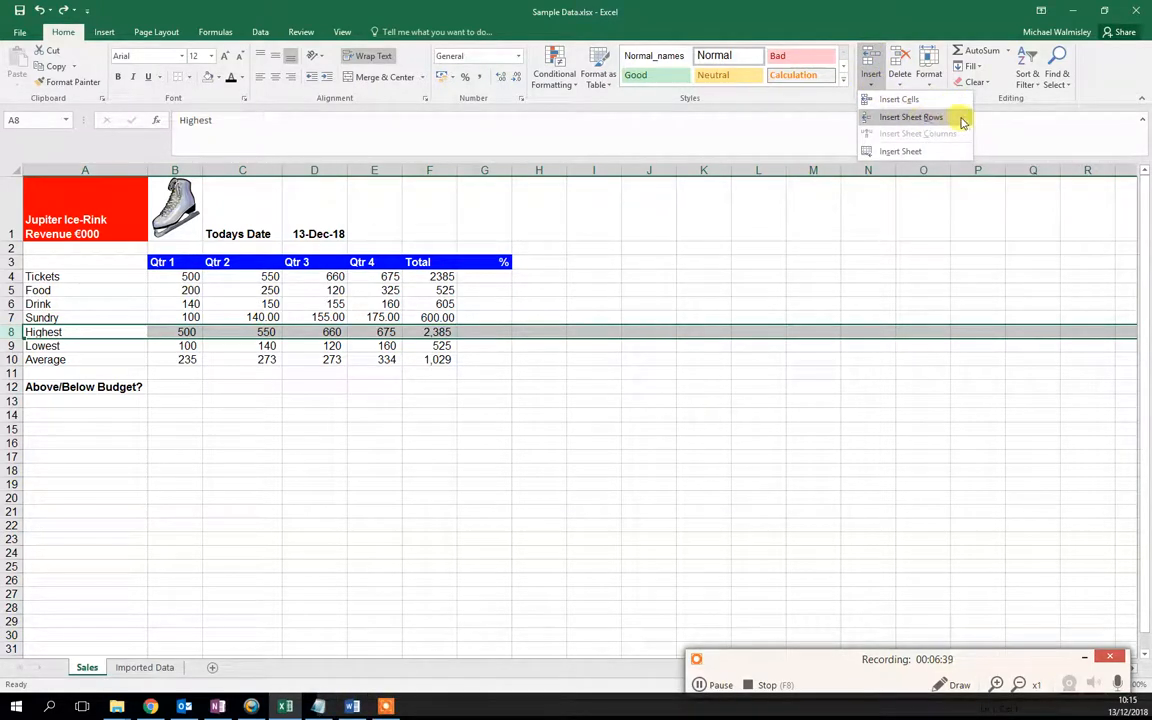
left_click(911, 118)
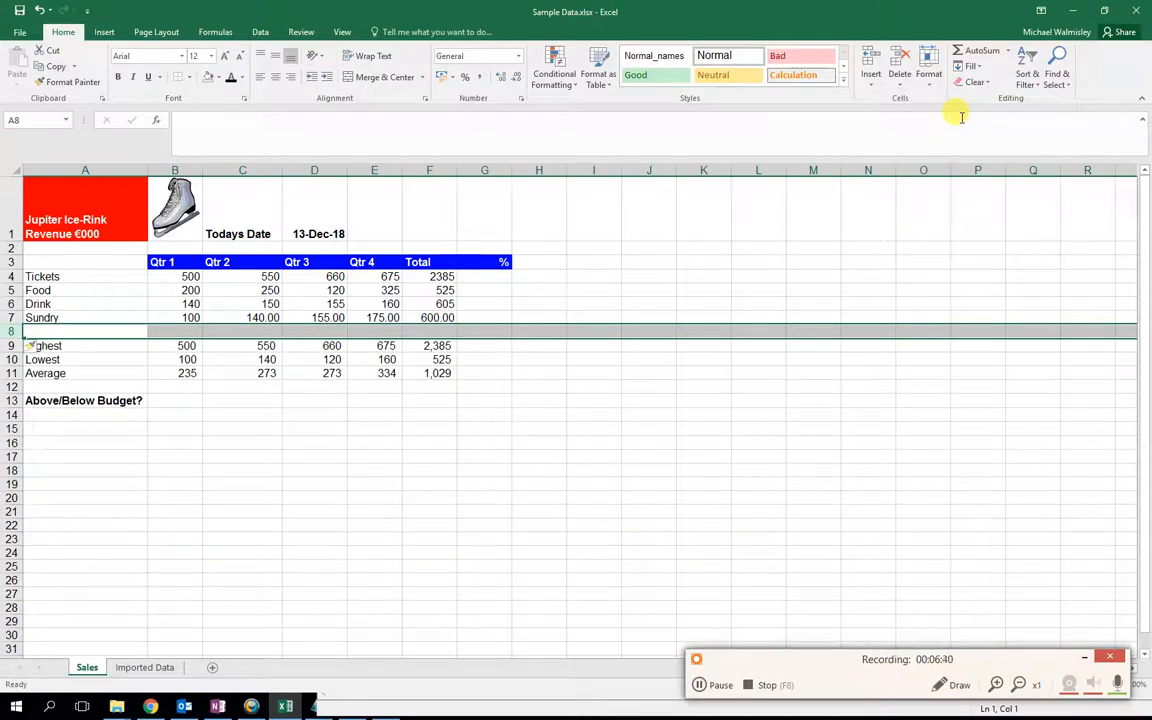
left_click(305, 440)
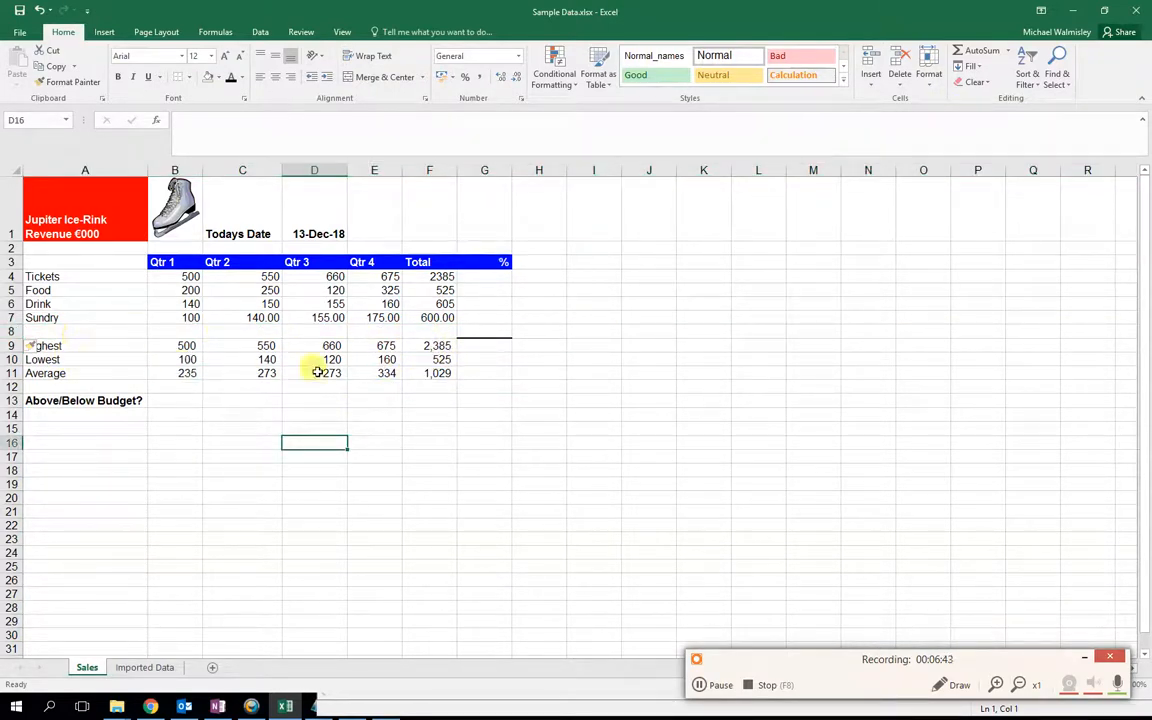